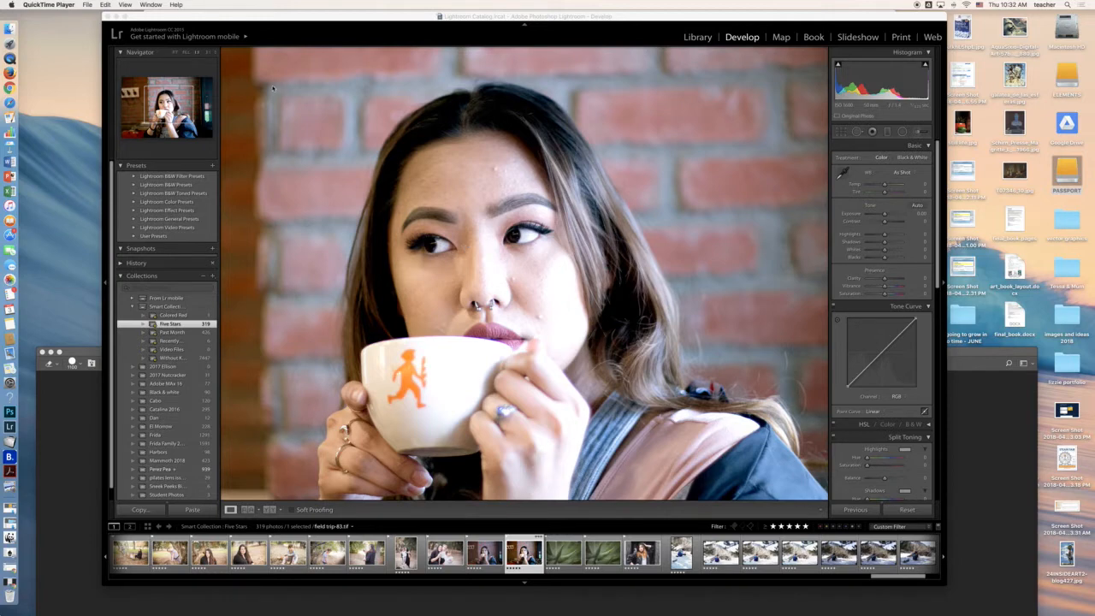
# Examine the portrait at different magnifications, comparing the whole frame with close views of the woman's face
pyautogui.moveTo(245, 24); pyautogui.dragTo(254, 27)
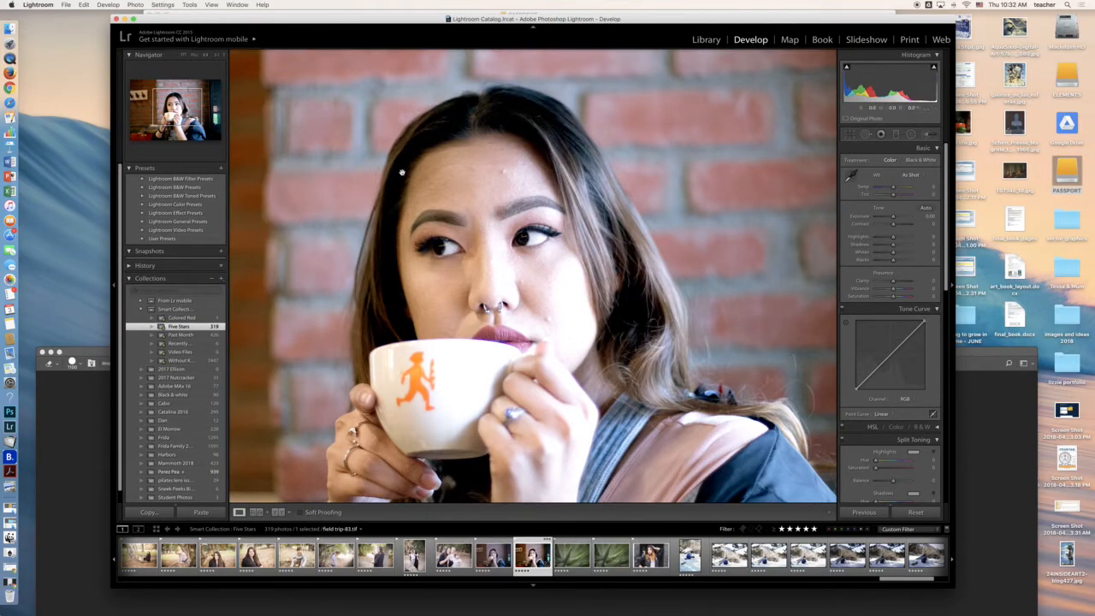
pyautogui.click(407, 184)
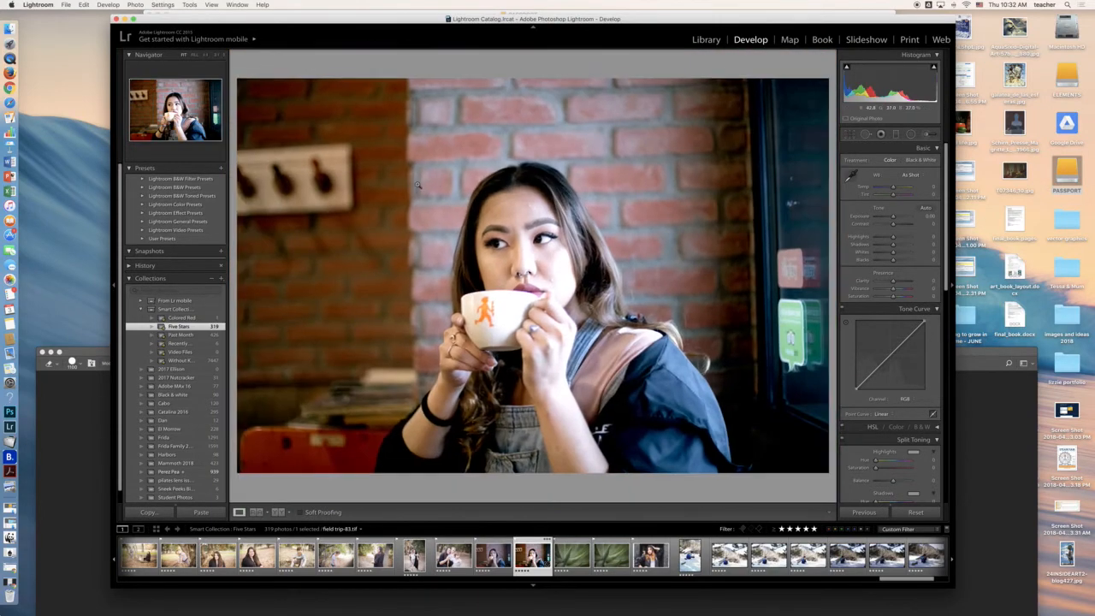
pyautogui.click(517, 196)
pyautogui.click(516, 196)
pyautogui.click(516, 196)
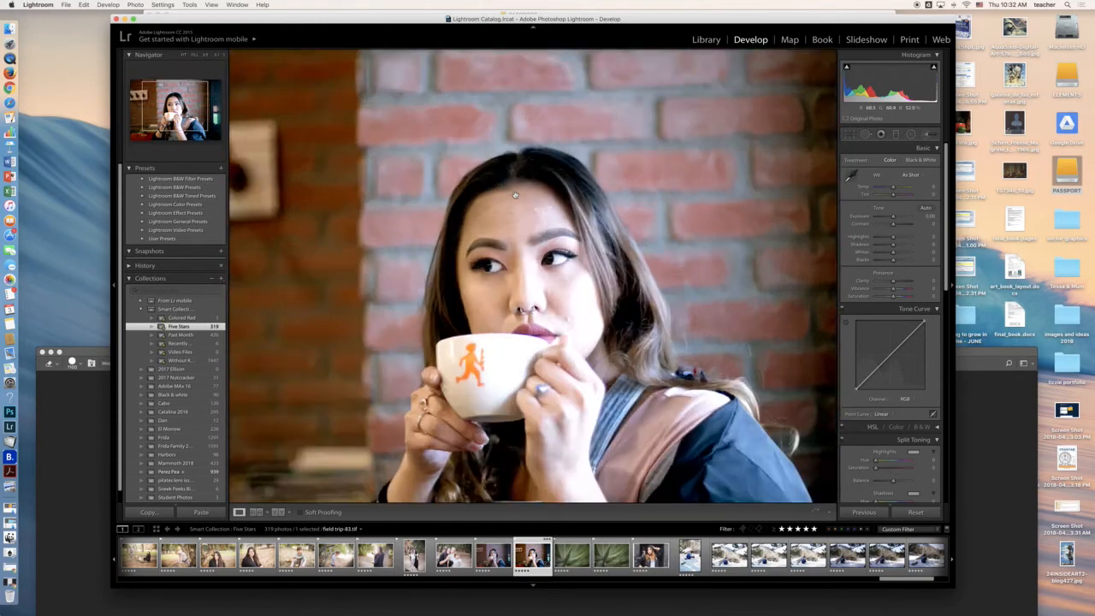
pyautogui.moveTo(553, 272); pyautogui.dragTo(476, 152)
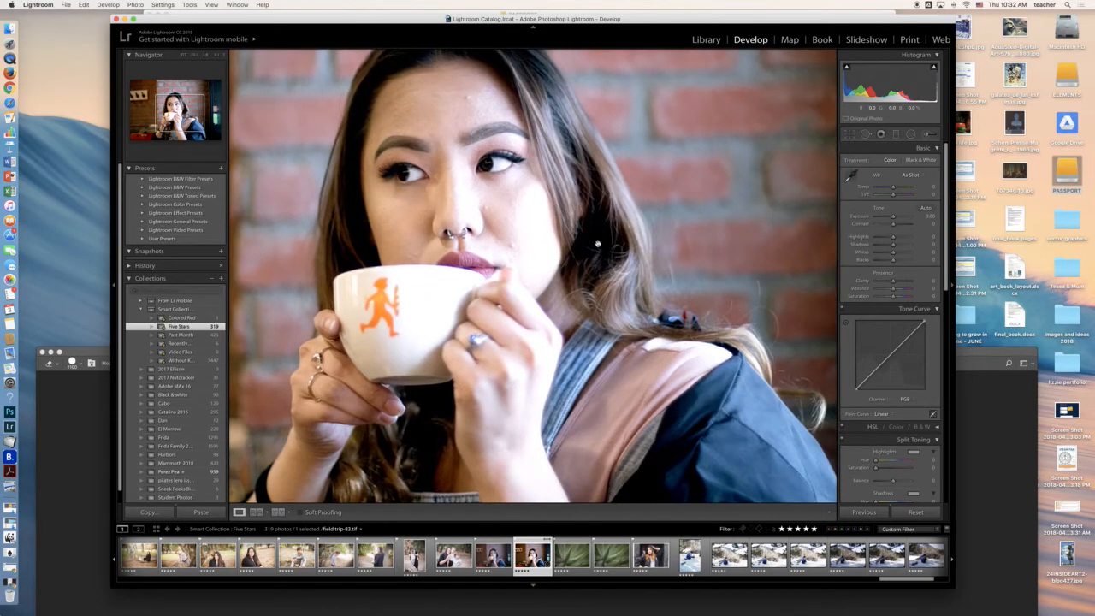
pyautogui.moveTo(606, 263); pyautogui.dragTo(639, 253)
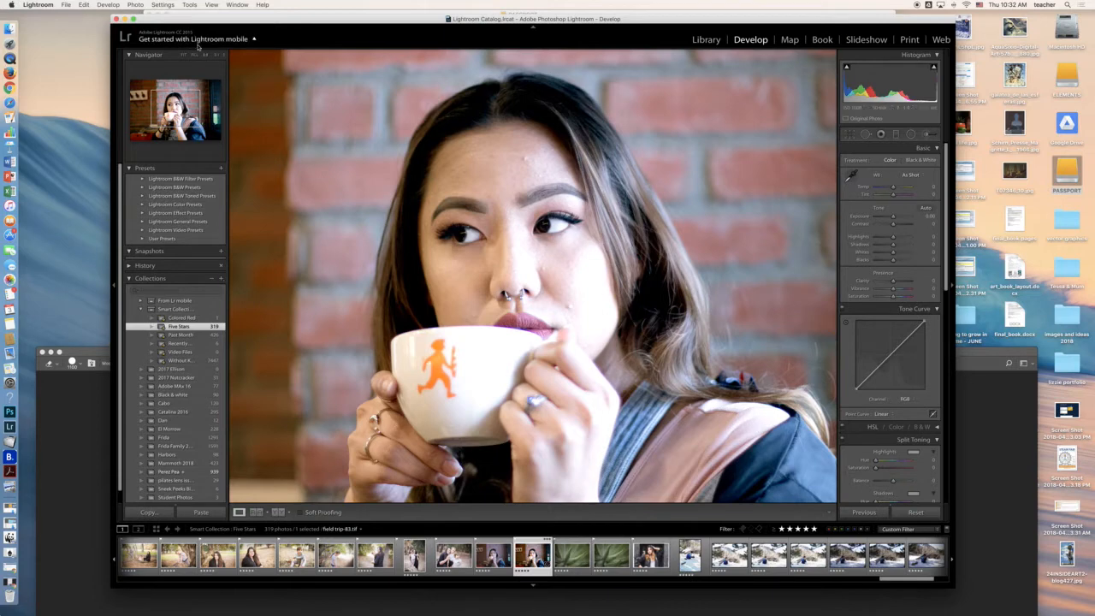
# Set the zoom ratio to 2:1 and inspect the facial skin, comparing the close-up with the full frame
pyautogui.click(224, 57)
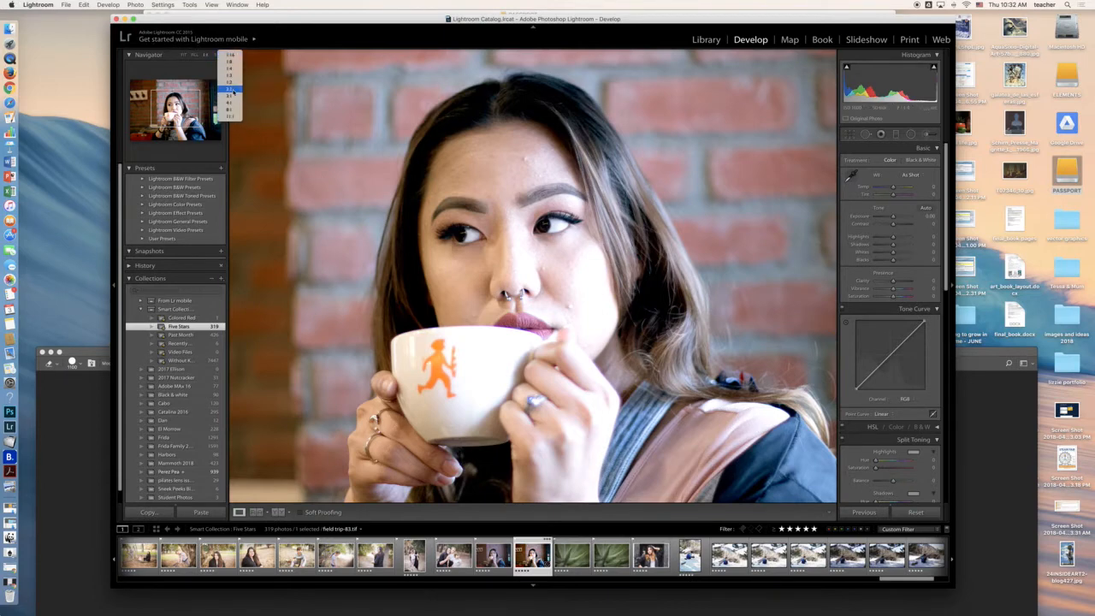
pyautogui.click(233, 86)
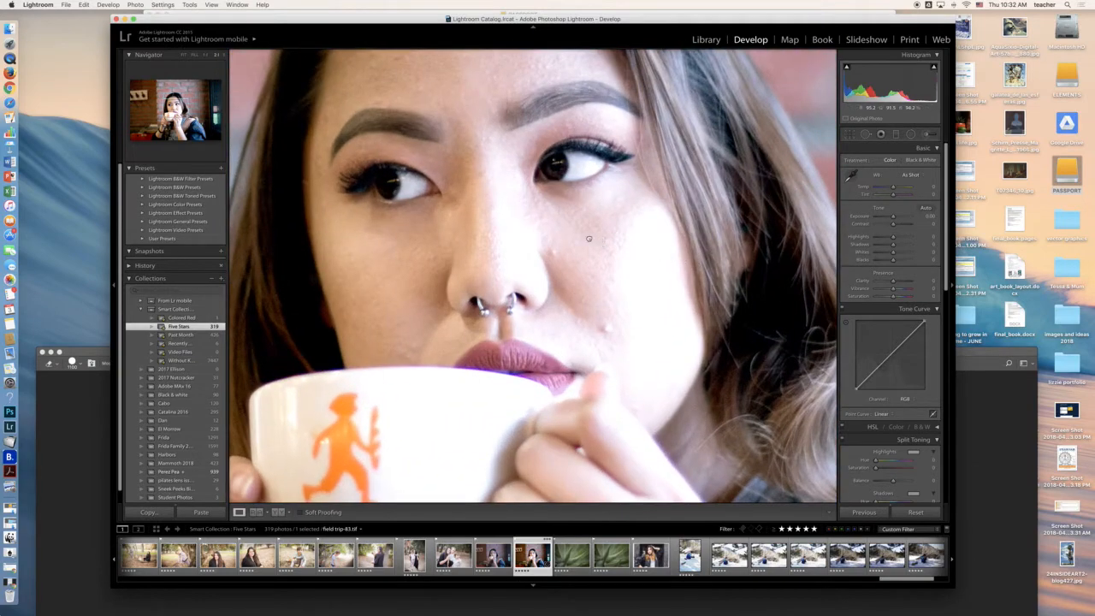
pyautogui.moveTo(602, 243); pyautogui.dragTo(558, 214)
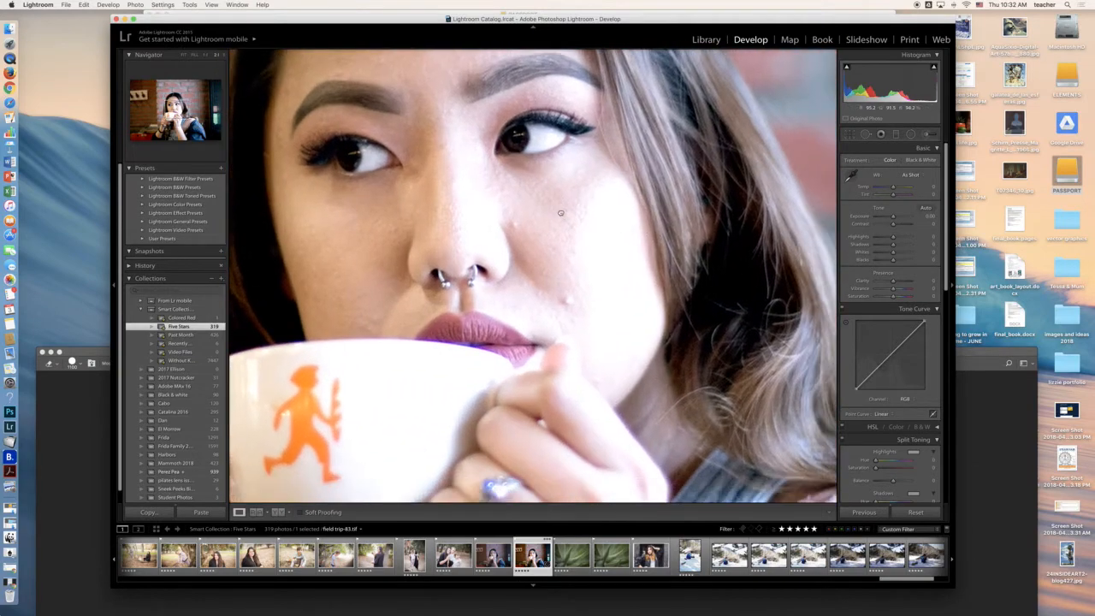
pyautogui.click(528, 175)
pyautogui.click(529, 174)
pyautogui.click(529, 175)
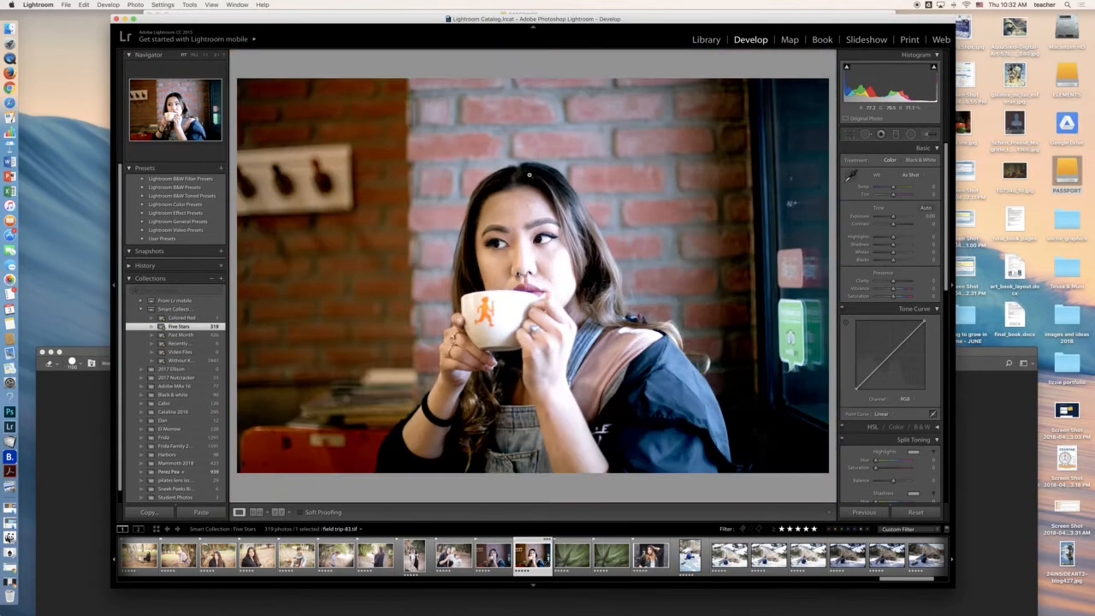
pyautogui.press('super+equal')
pyautogui.press('super+equal')
pyautogui.press('super+equal')
pyautogui.moveTo(531, 155); pyautogui.dragTo(486, 295)
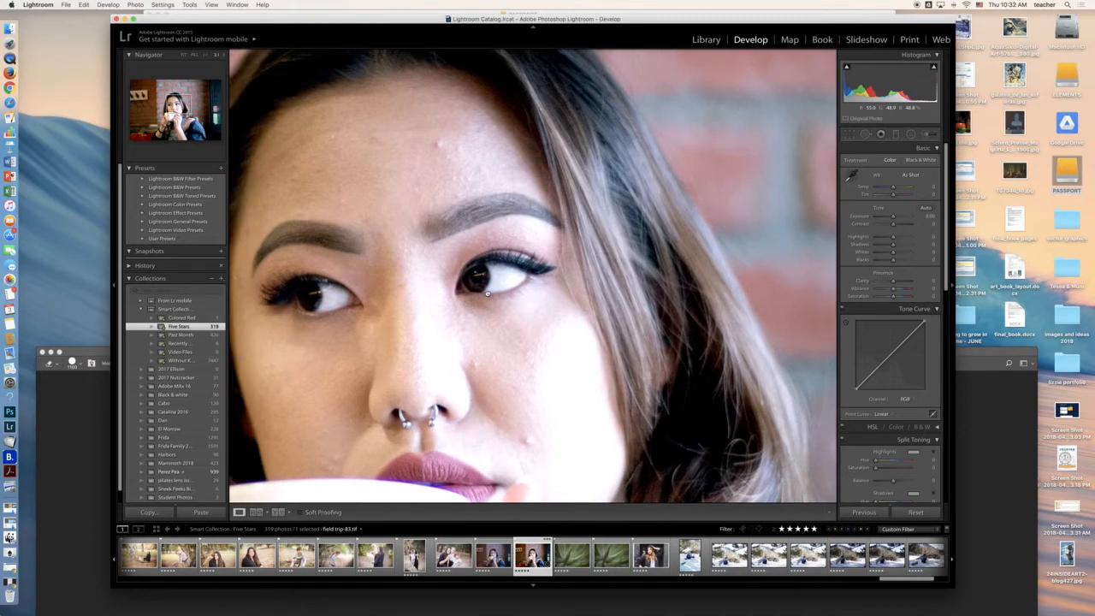
# Compare the 4:1 and 1:4 zoom ratios on the portrait and set the view back to 2:1
pyautogui.click(224, 55)
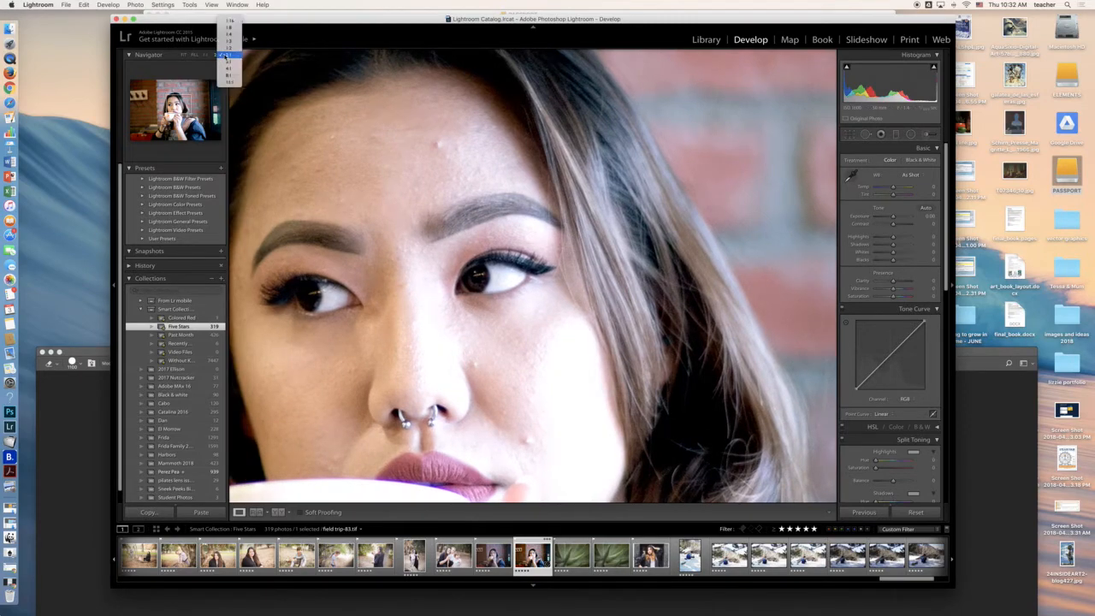
pyautogui.click(228, 68)
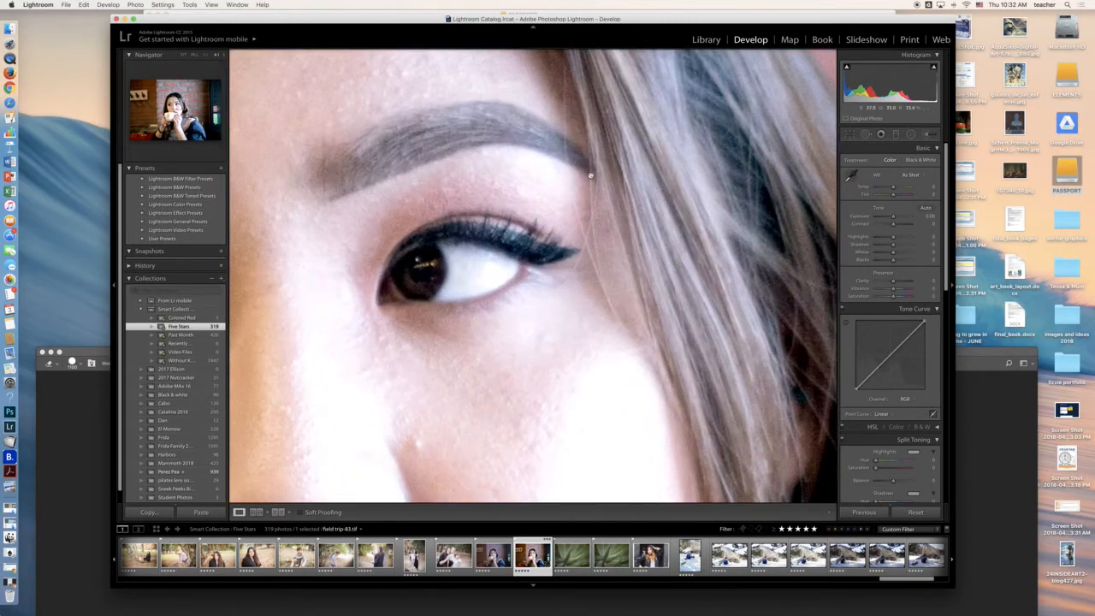
pyautogui.click(226, 55)
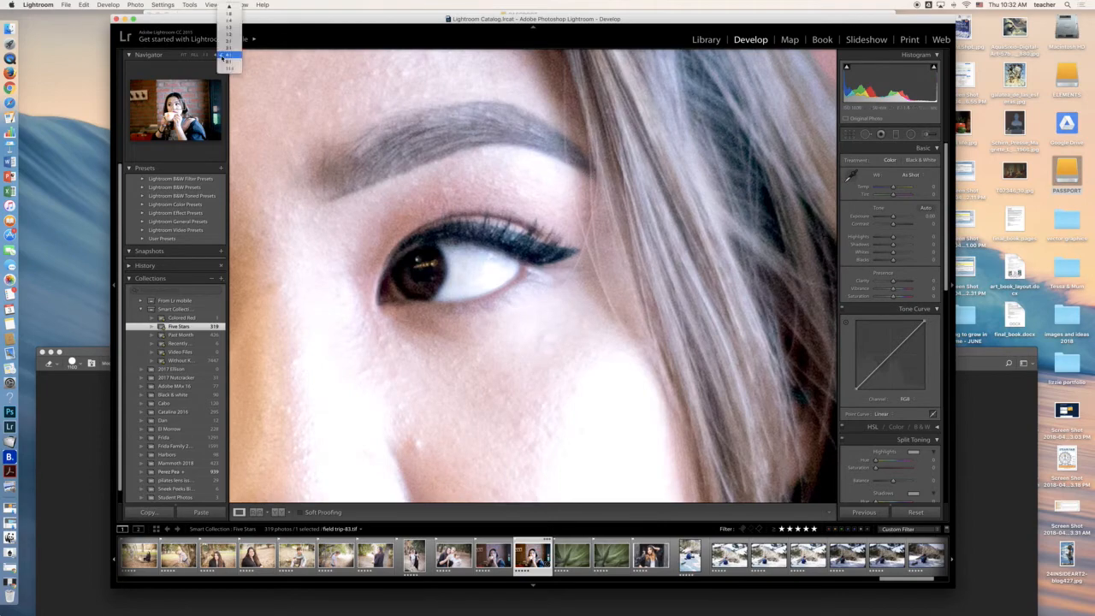
pyautogui.click(234, 14)
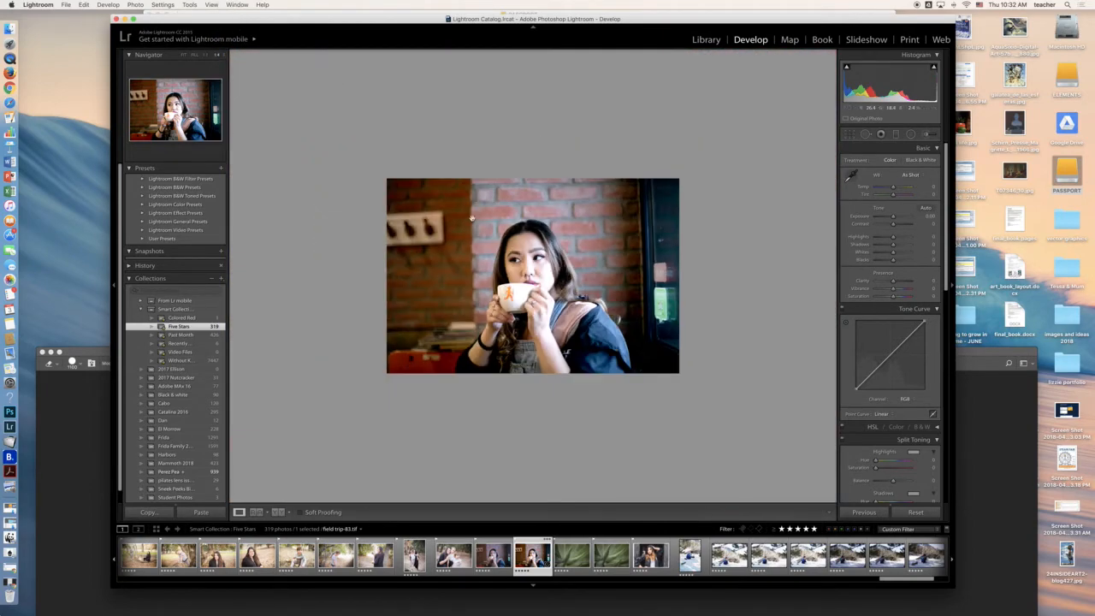
pyautogui.click(219, 56)
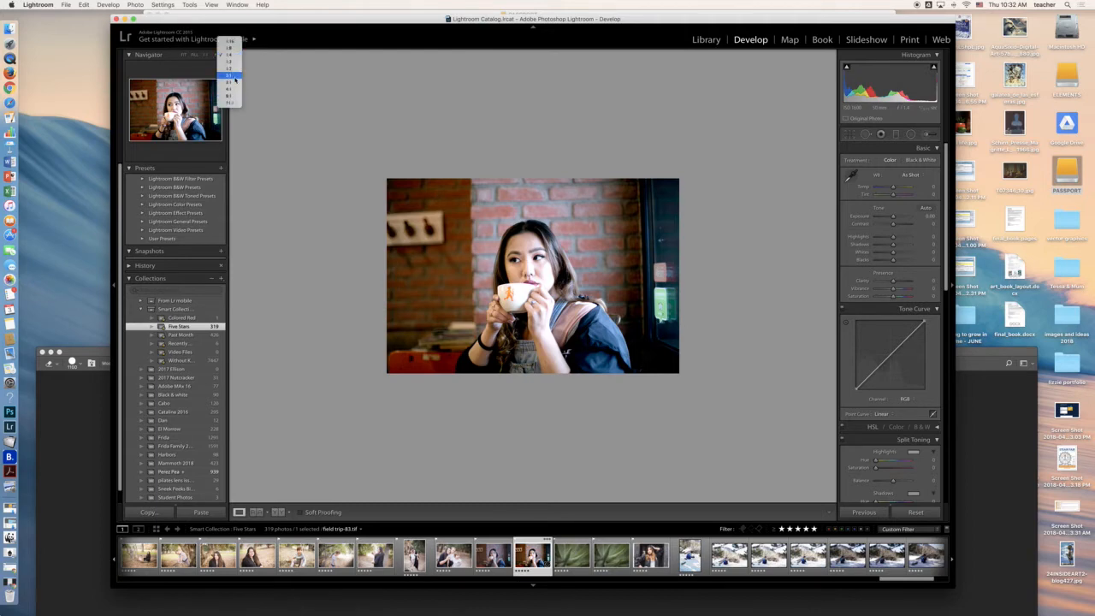
pyautogui.click(227, 77)
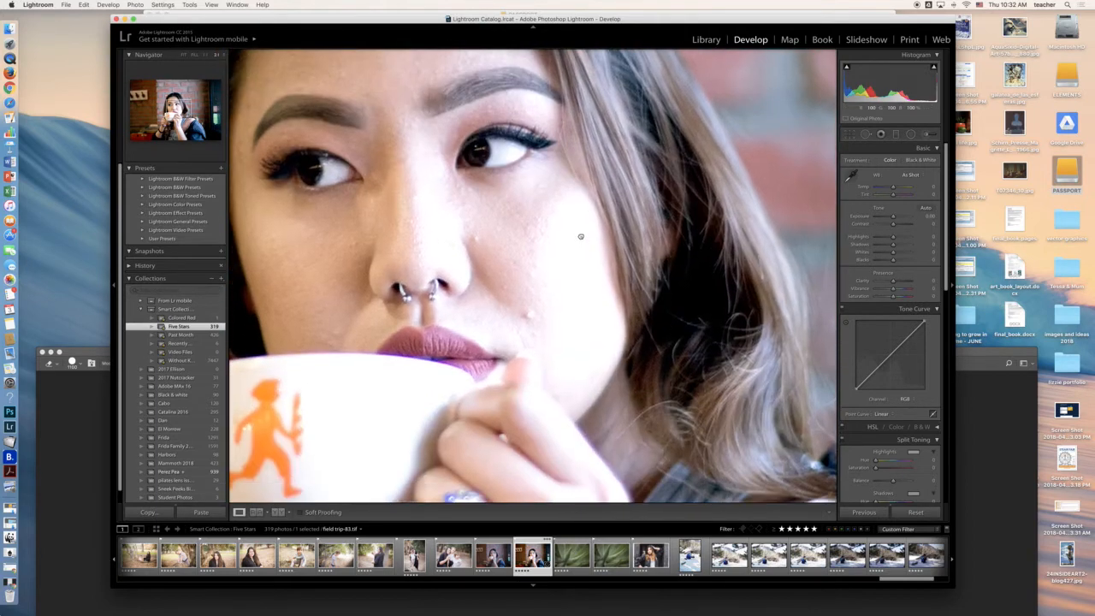
# Lower the photo's Highlights to -37 to tone down the bright areas of the cheek
pyautogui.moveTo(581, 236); pyautogui.dragTo(533, 231)
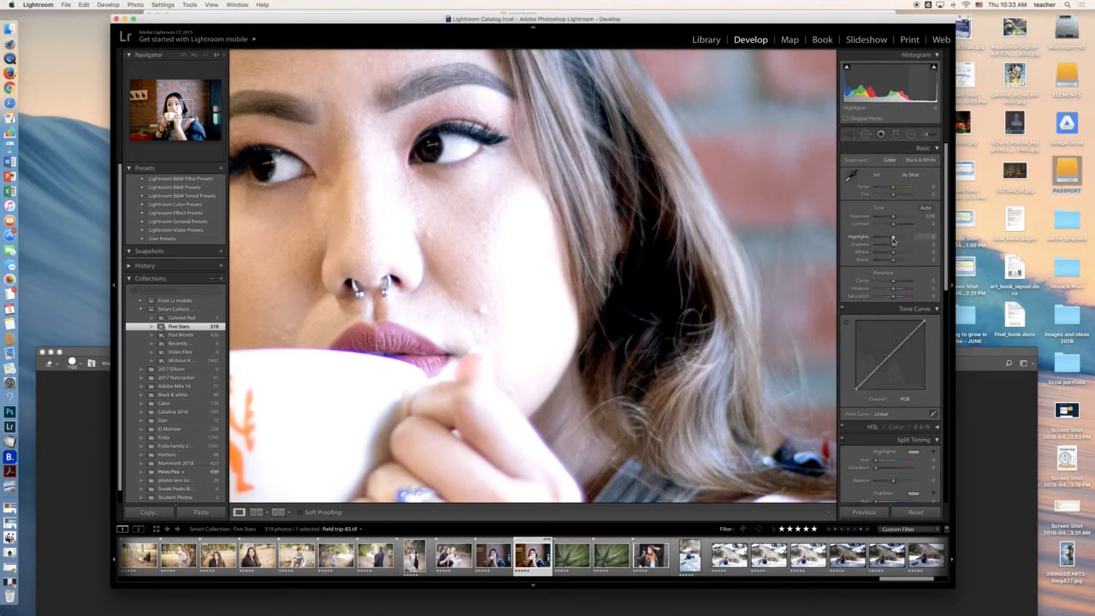
pyautogui.moveTo(894, 240); pyautogui.dragTo(886, 242)
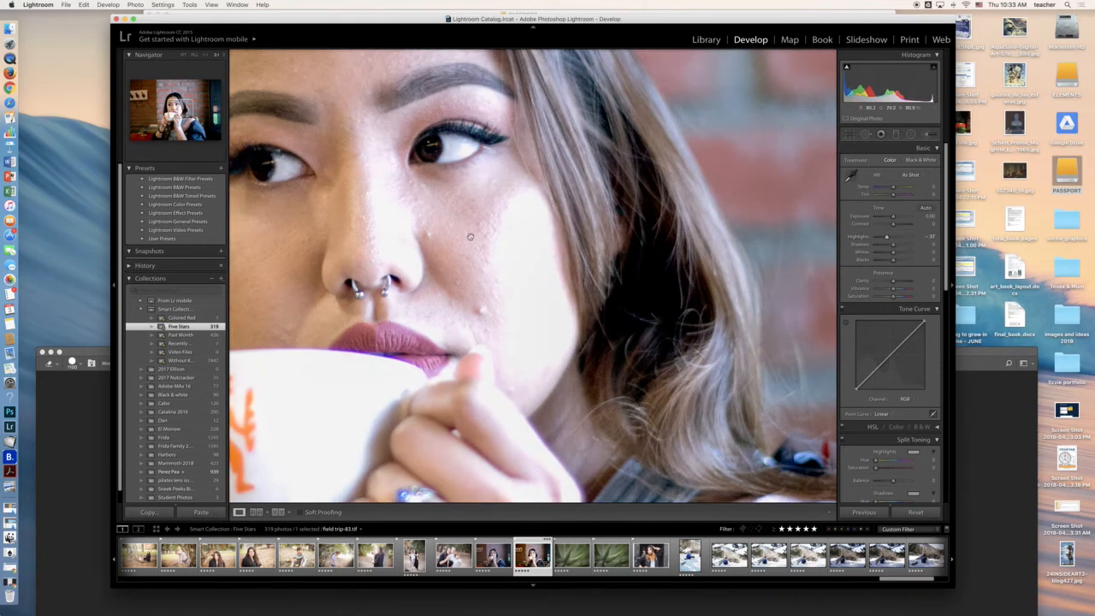
# Place a Spot Removal clone over the eye's catchlight, sample the outer eyelashes, and move the cloned patch onto the cheek
pyautogui.click(866, 135)
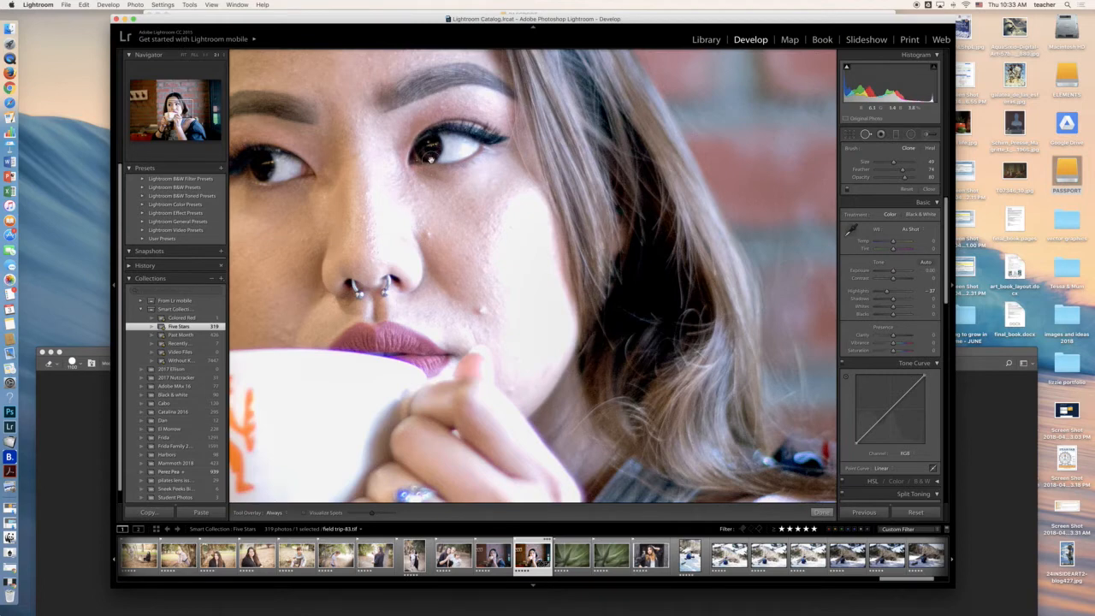
pyautogui.click(430, 158)
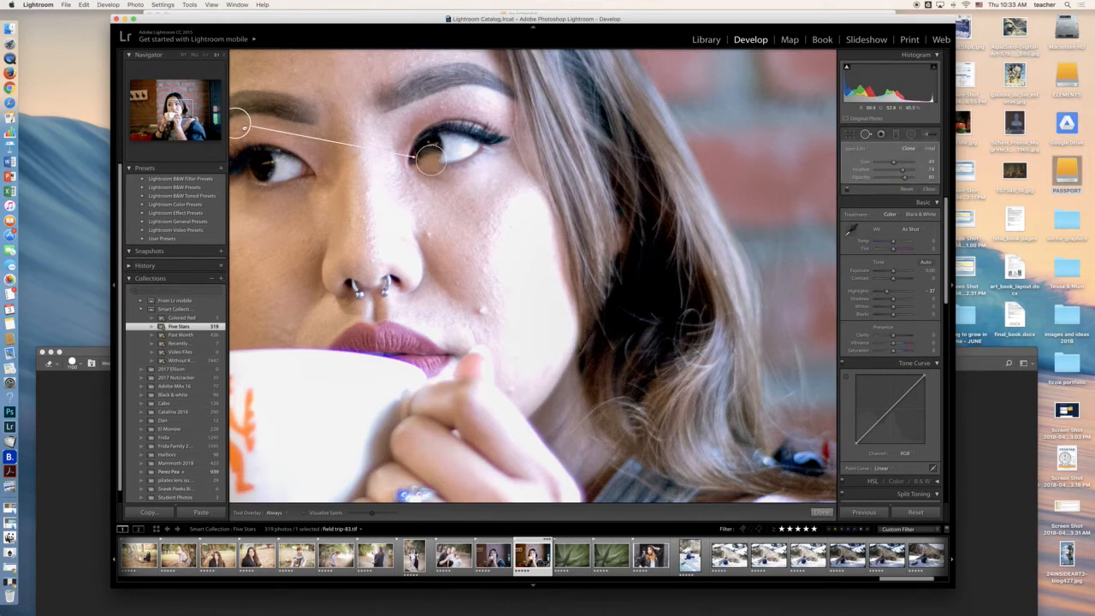
pyautogui.moveTo(244, 128)
pyautogui.mouseDown()
pyautogui.moveTo(299, 166)
pyautogui.moveTo(426, 183)
pyautogui.moveTo(472, 168)
pyautogui.moveTo(499, 124)
pyautogui.mouseUp()
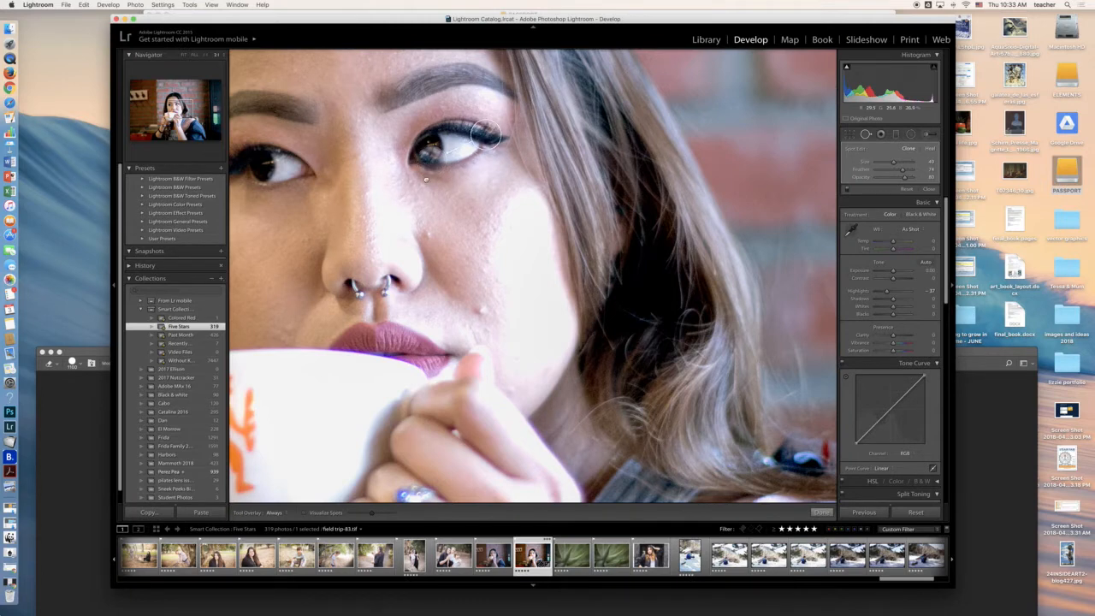
pyautogui.moveTo(426, 179)
pyautogui.mouseDown()
pyautogui.moveTo(456, 206)
pyautogui.moveTo(469, 193)
pyautogui.moveTo(459, 210)
pyautogui.mouseUp()
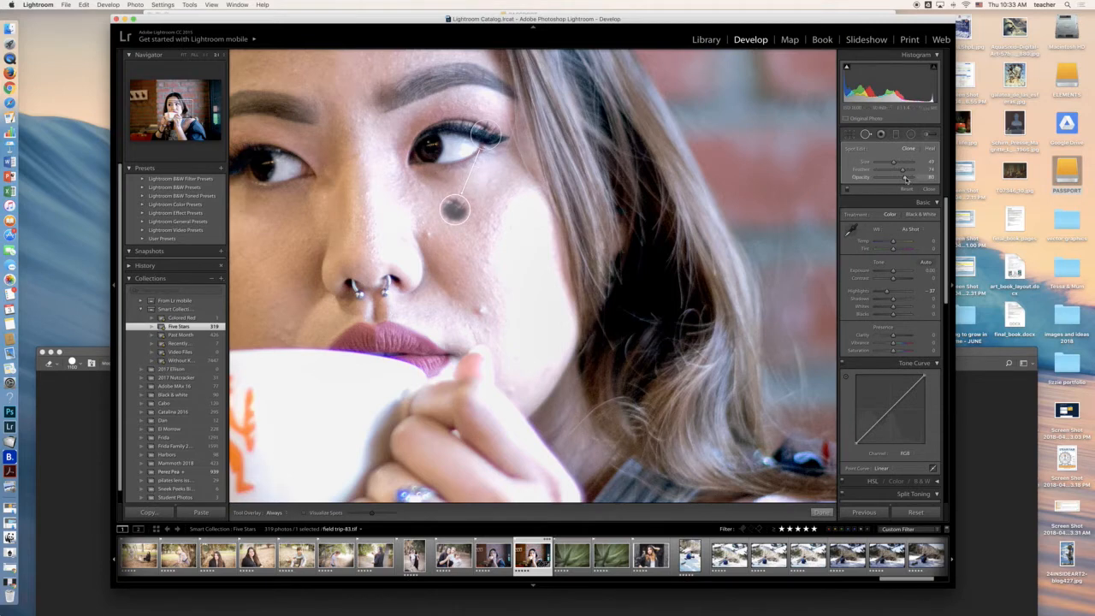
# Raise the cloned cheek patch's Opacity to 100, reduce its Feather to nearly none, and enlarge the patch
pyautogui.moveTo(910, 178); pyautogui.dragTo(946, 180)
pyautogui.moveTo(909, 173)
pyautogui.mouseDown()
pyautogui.moveTo(940, 175)
pyautogui.moveTo(862, 170)
pyautogui.mouseUp()
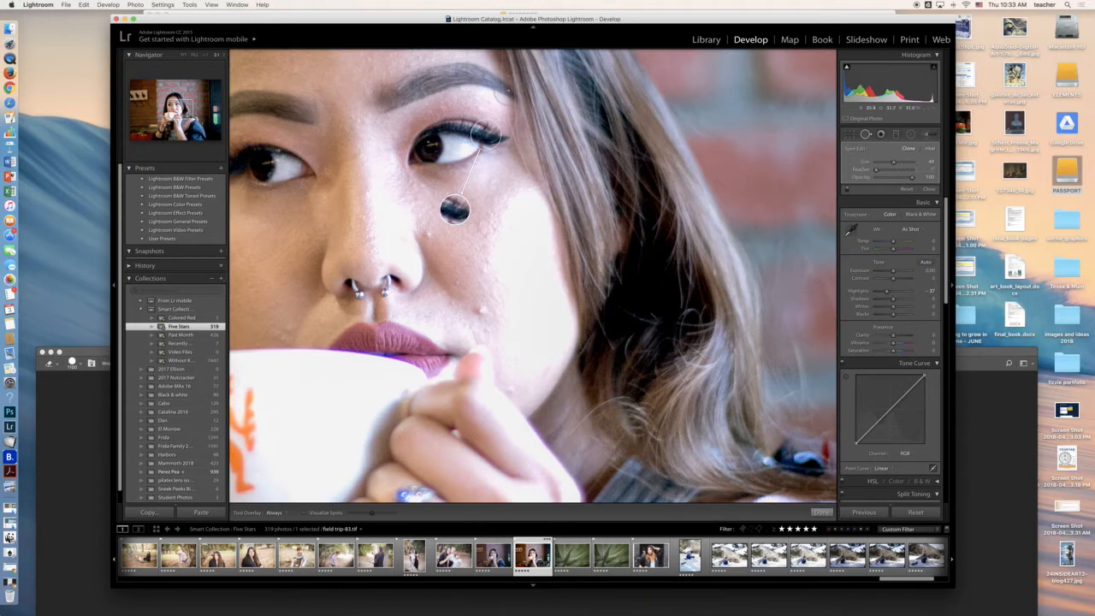
pyautogui.moveTo(473, 125); pyautogui.dragTo(443, 116)
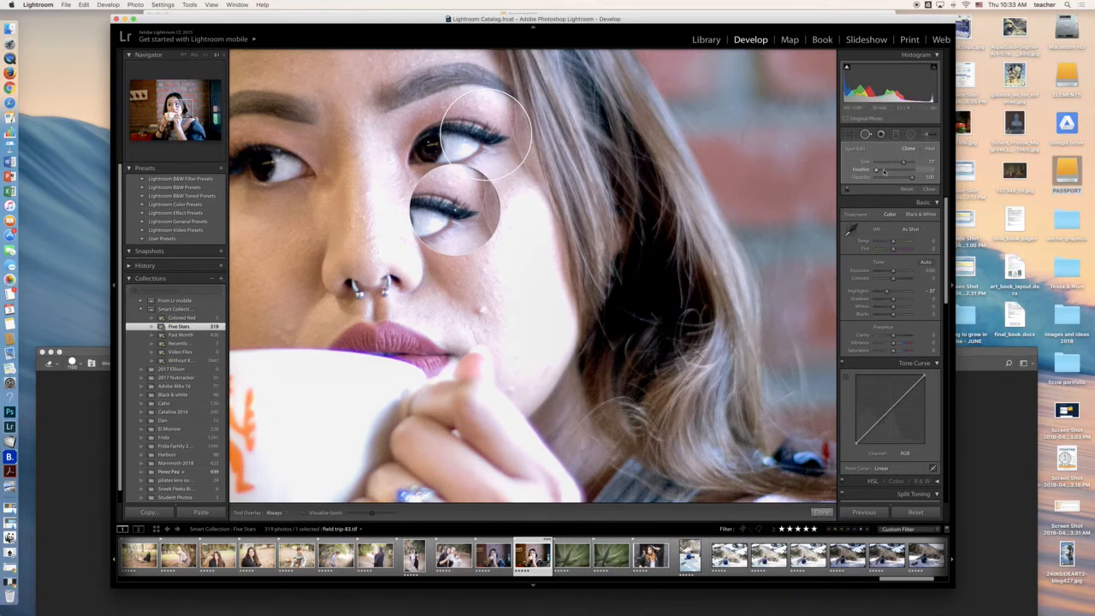
# Try the cloned cheek patch with Feather 64 and Opacity 62, and delete the patch
pyautogui.moveTo(881, 172); pyautogui.dragTo(899, 172)
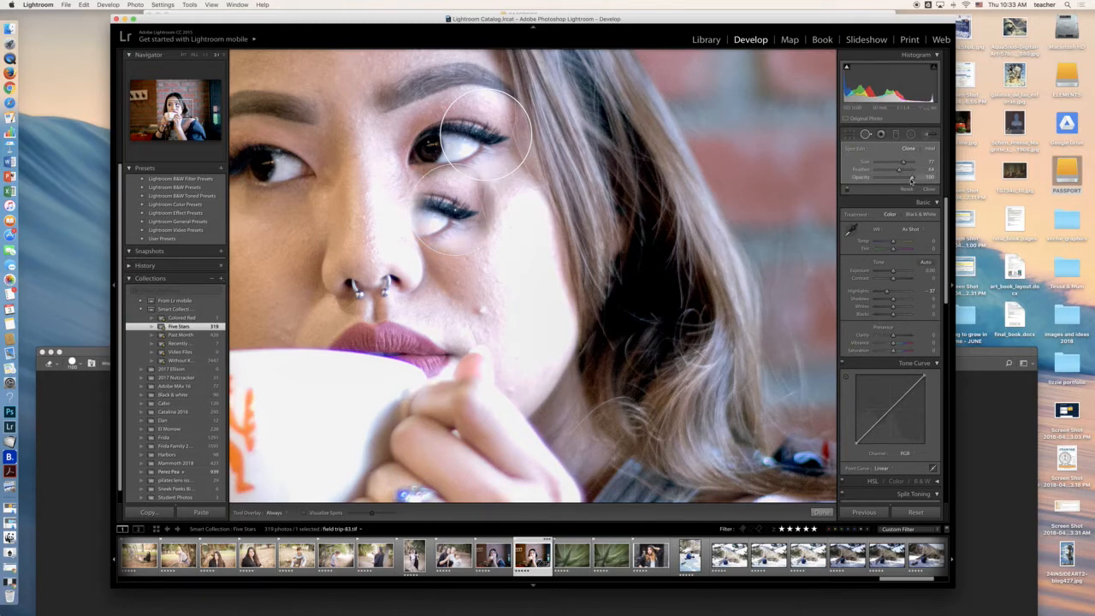
pyautogui.click(898, 177)
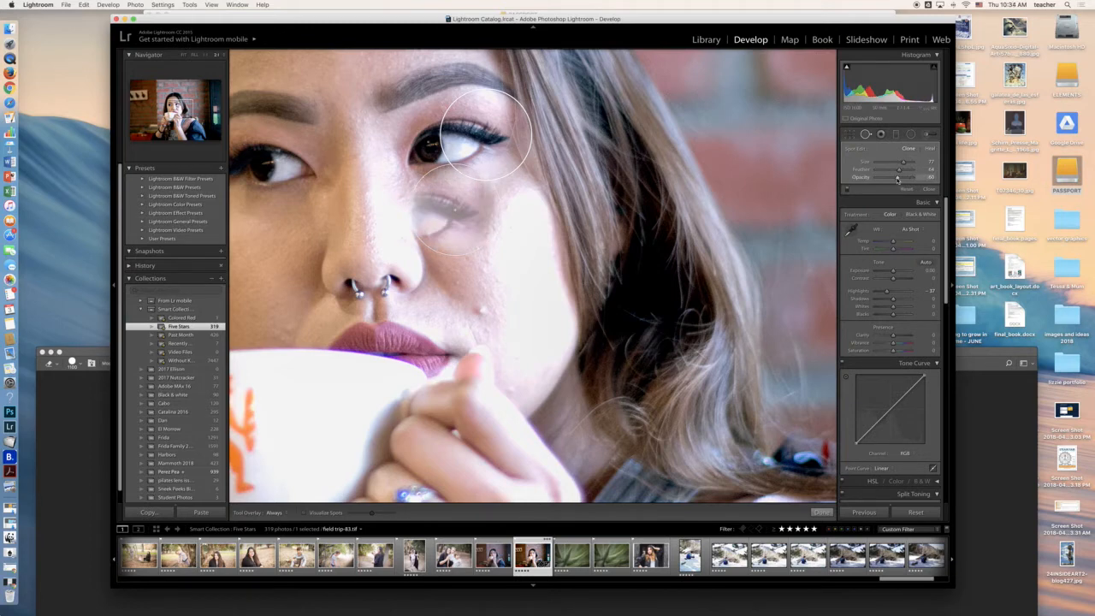
pyautogui.moveTo(898, 180); pyautogui.dragTo(898, 179)
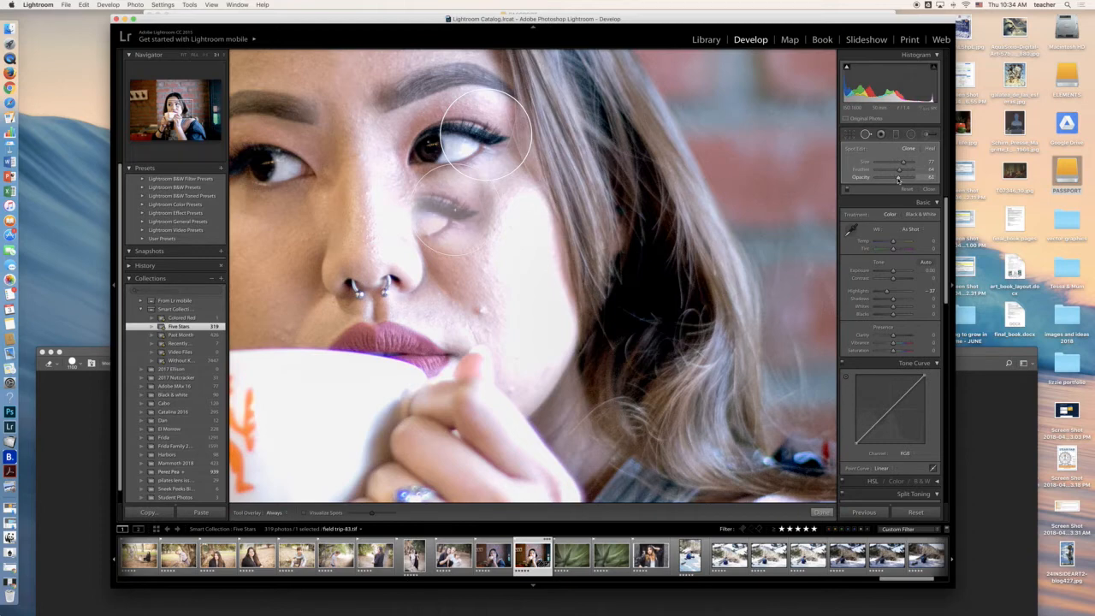
pyautogui.press('Delete')
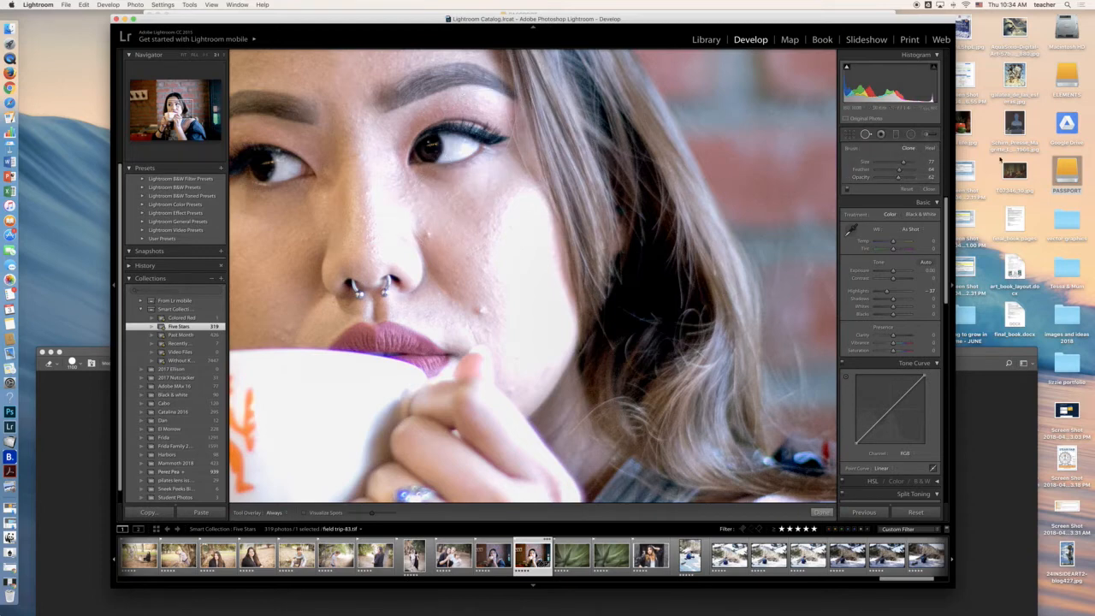
# Try a Heal spot over the outer eye corner with the cheek as its source, and delete it
pyautogui.click(931, 149)
pyautogui.click(499, 142)
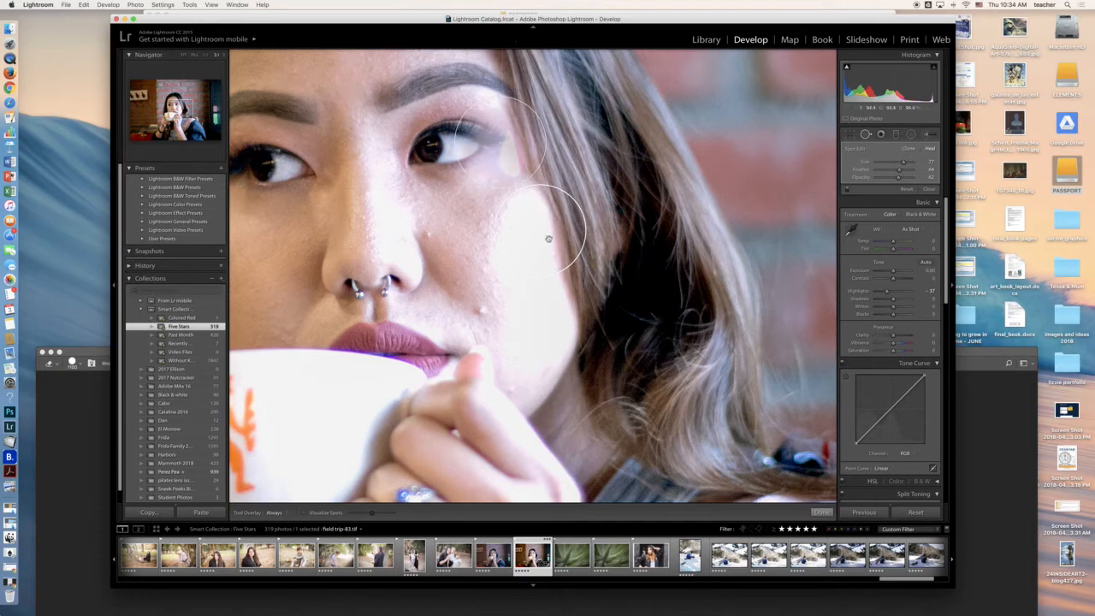
pyautogui.press('Delete')
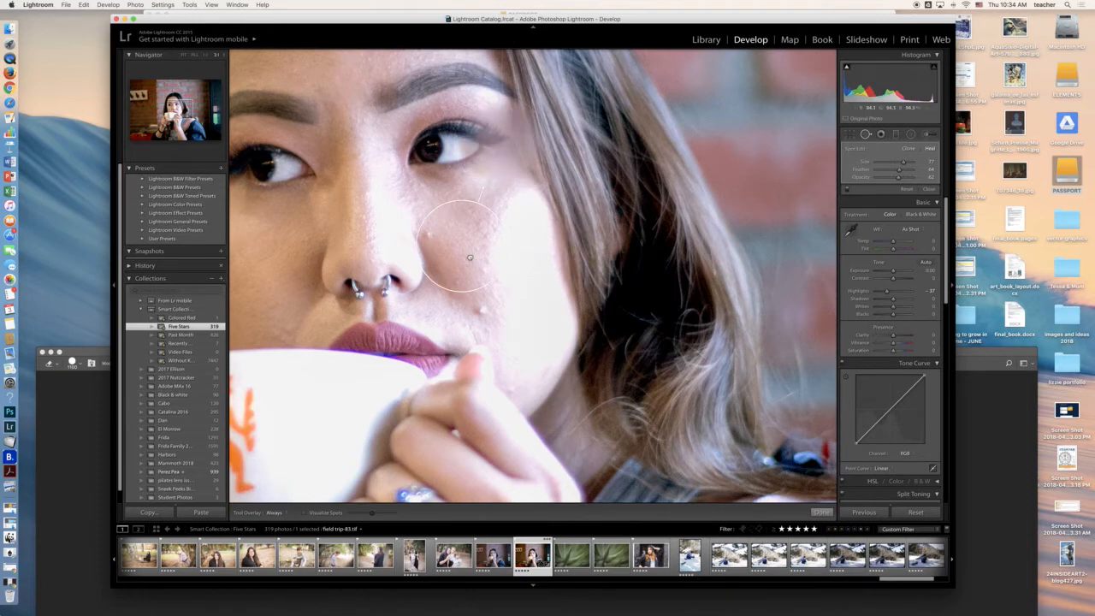
pyautogui.click(470, 258)
pyautogui.press('Delete')
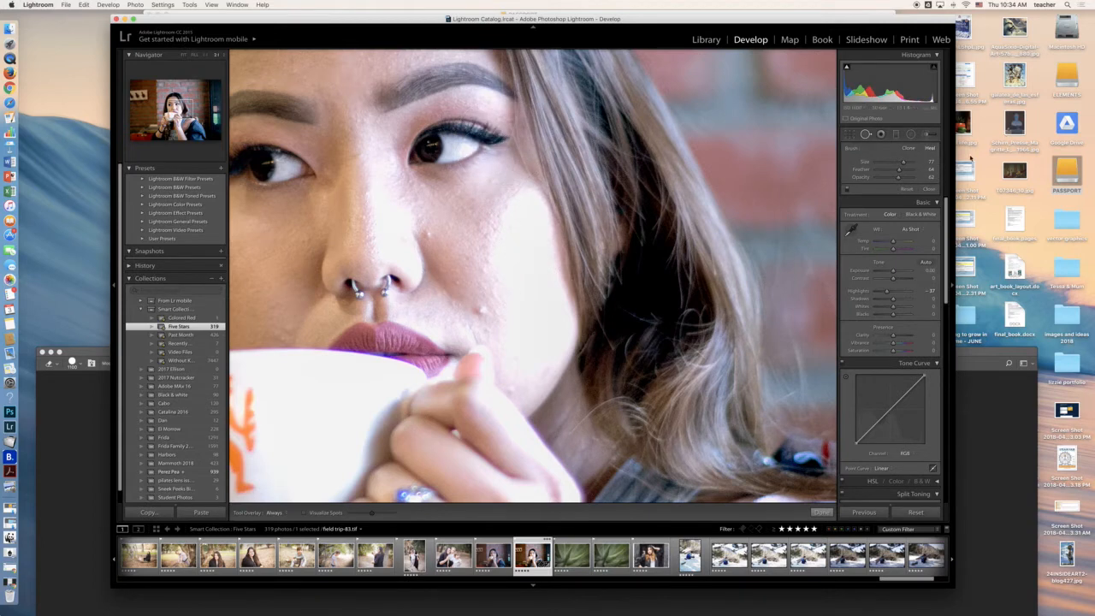
# Clone over the lower-cheek blemish using a smaller spot with Size 32, Feather 78 and Opacity 74
pyautogui.click(910, 149)
pyautogui.press('z')
pyautogui.press('z')
pyautogui.press('[')
pyautogui.press('[')
pyautogui.press('[')
pyautogui.press('[')
pyautogui.press('[')
pyautogui.click(480, 312)
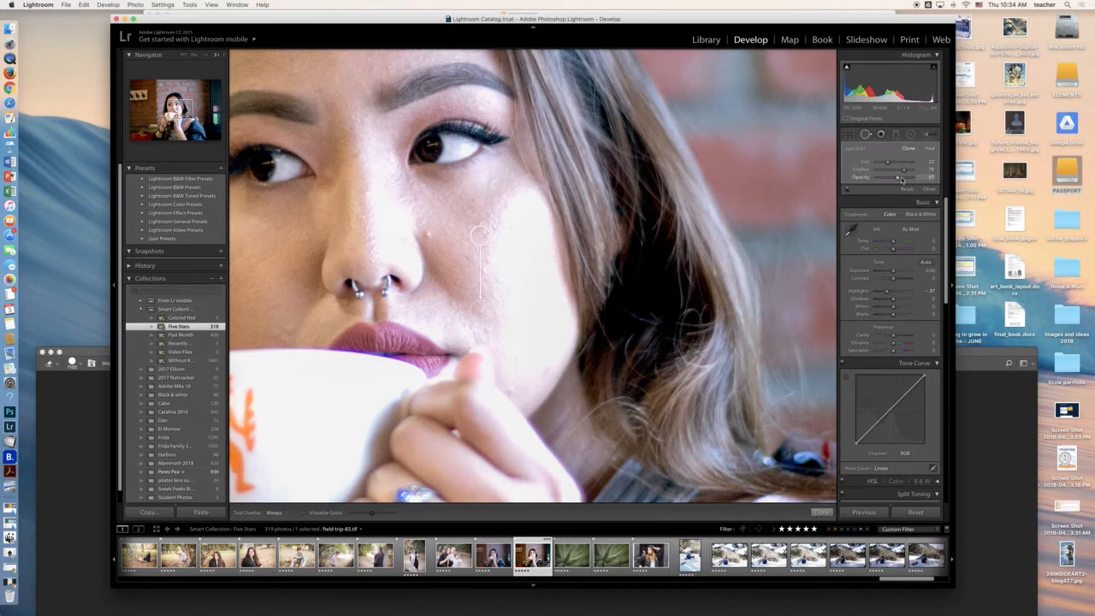
pyautogui.moveTo(901, 180); pyautogui.dragTo(908, 180)
pyautogui.moveTo(902, 180); pyautogui.dragTo(900, 180)
pyautogui.press('Delete')
# Clone over the blemish on the cheek beside the nose and a second spot just below it
pyautogui.click(430, 233)
pyautogui.press('Delete')
pyautogui.click(459, 282)
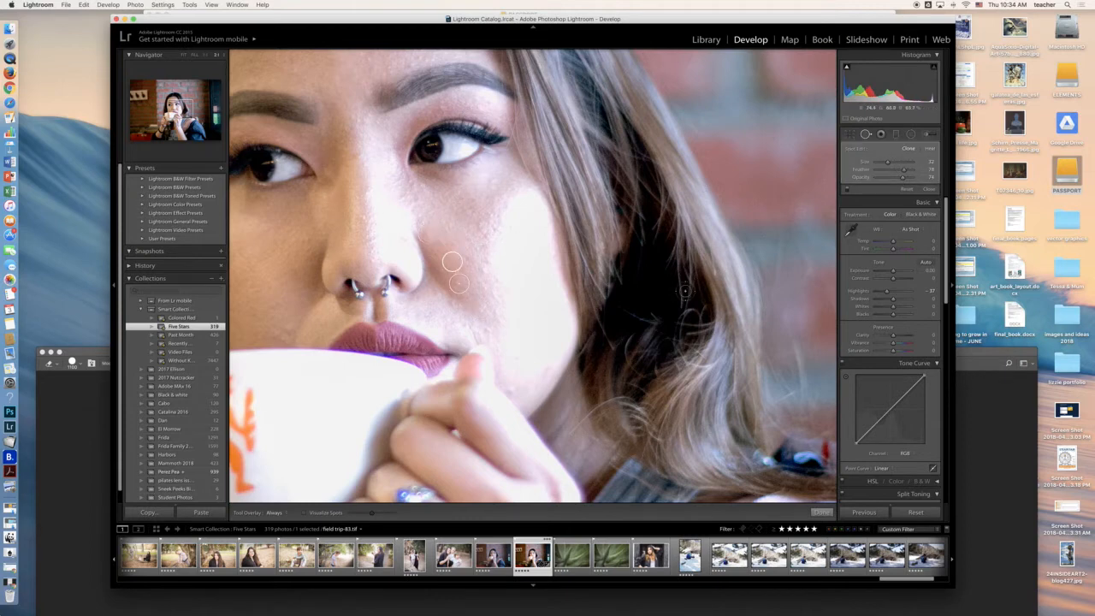
# Clone over the prominent forehead blemish and the small spot next to it
pyautogui.moveTo(370, 172)
pyautogui.mouseDown()
pyautogui.moveTo(452, 179)
pyautogui.moveTo(456, 339)
pyautogui.mouseUp()
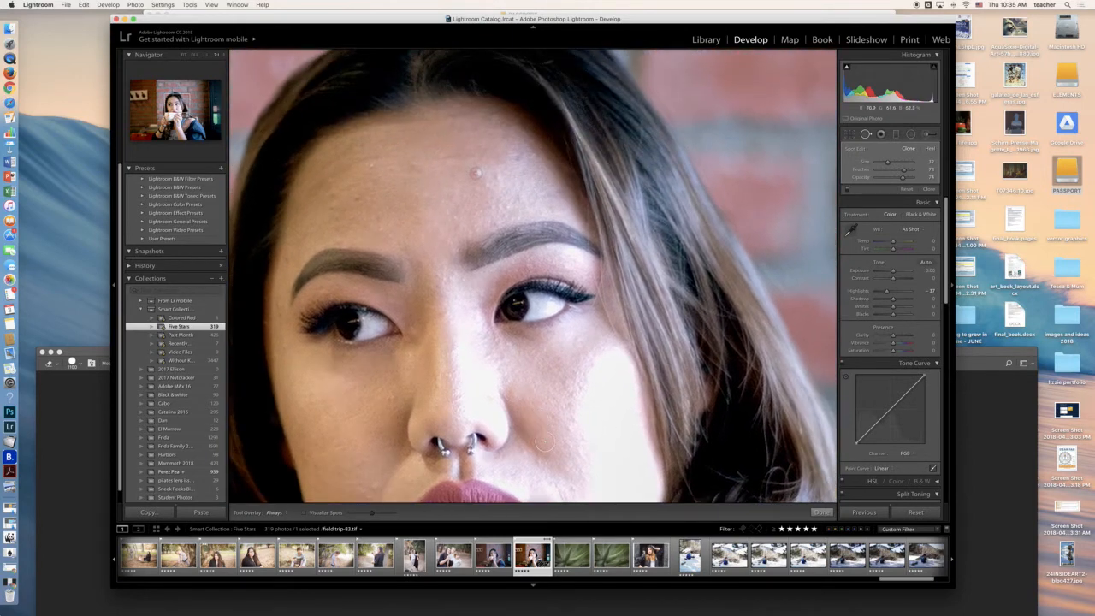
pyautogui.click(477, 174)
pyautogui.click(496, 176)
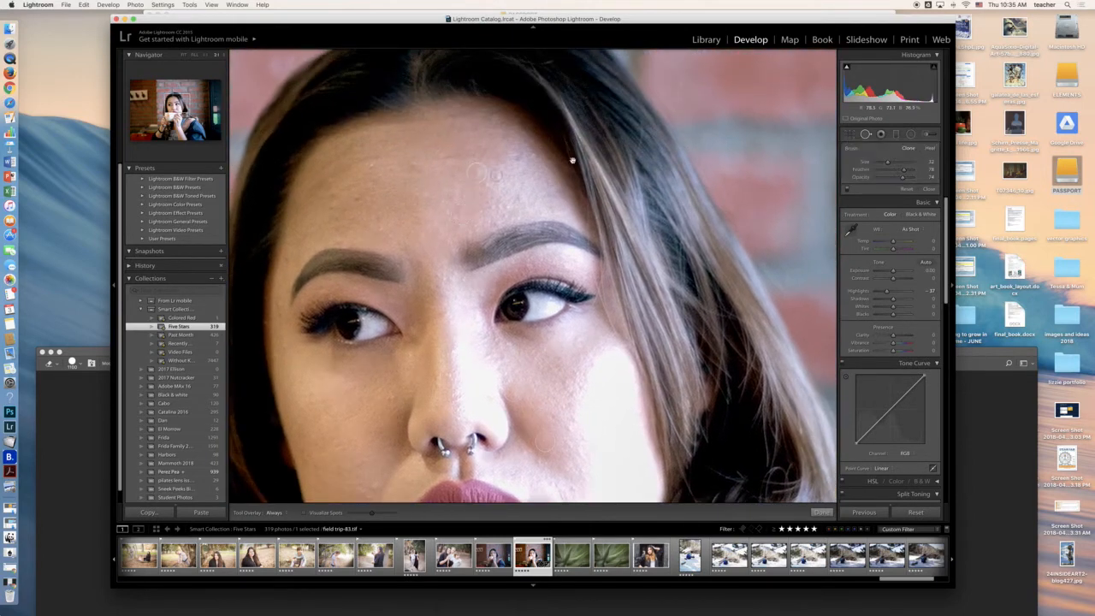
# Clone over the remaining small blemishes across the forehead
pyautogui.click(518, 157)
pyautogui.click(415, 162)
pyautogui.click(374, 165)
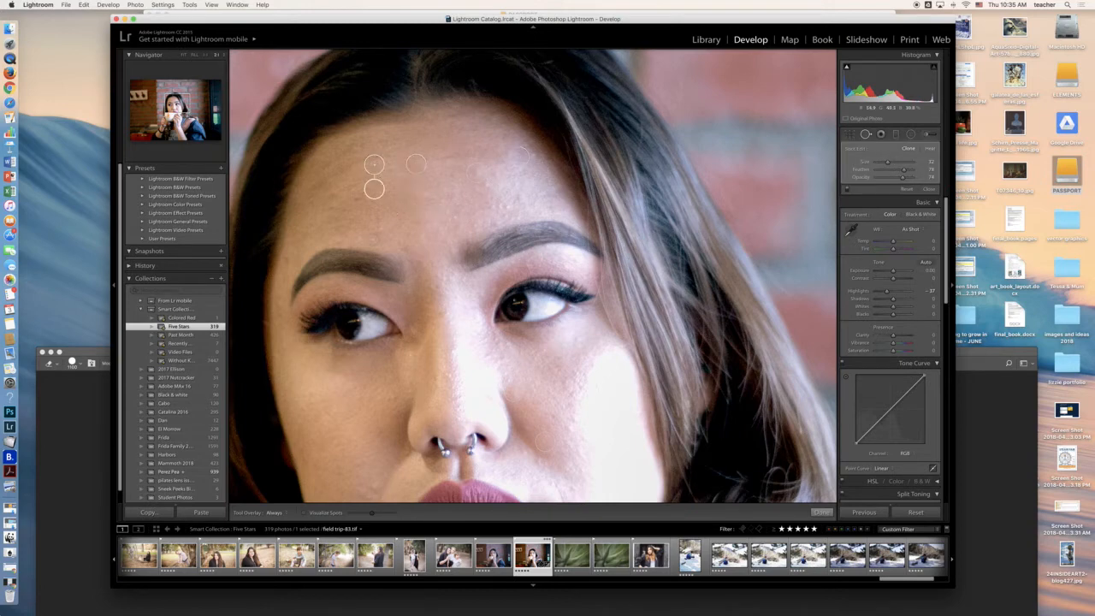
pyautogui.click(383, 230)
# Clone over the blemishes on the jaw beside the fingers and on the cheek above the cup rim, and close Spot Removal
pyautogui.moveTo(579, 328)
pyautogui.mouseDown()
pyautogui.moveTo(535, 263)
pyautogui.moveTo(571, 107)
pyautogui.mouseUp()
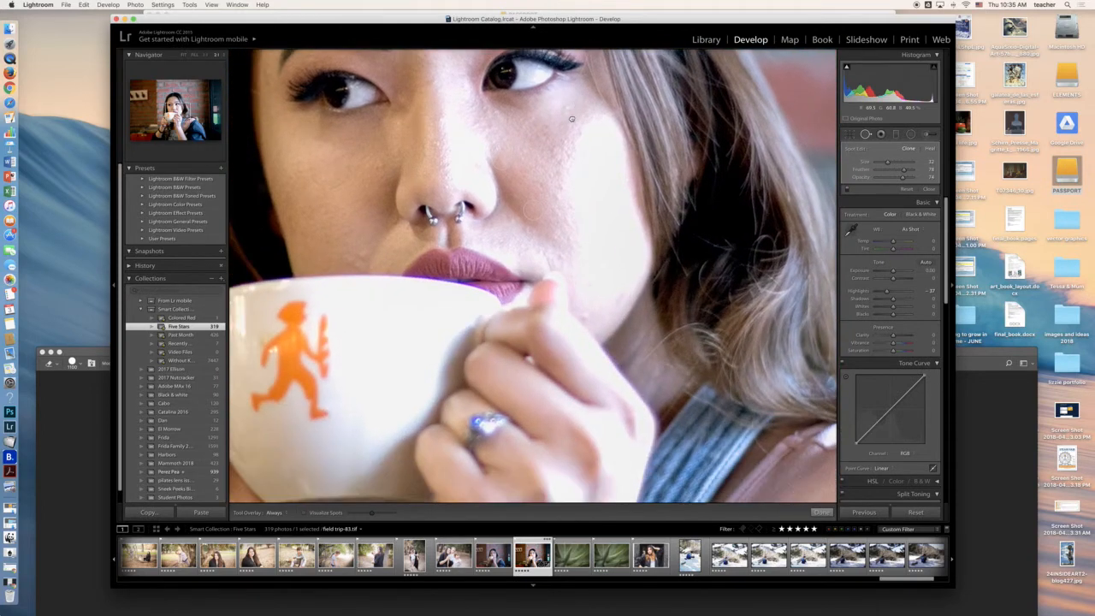
pyautogui.click(584, 315)
pyautogui.moveTo(565, 301)
pyautogui.mouseDown()
pyautogui.moveTo(581, 281)
pyautogui.moveTo(608, 306)
pyautogui.mouseUp()
pyautogui.click(609, 309)
pyautogui.click(350, 246)
pyautogui.moveTo(620, 155); pyautogui.dragTo(664, 289)
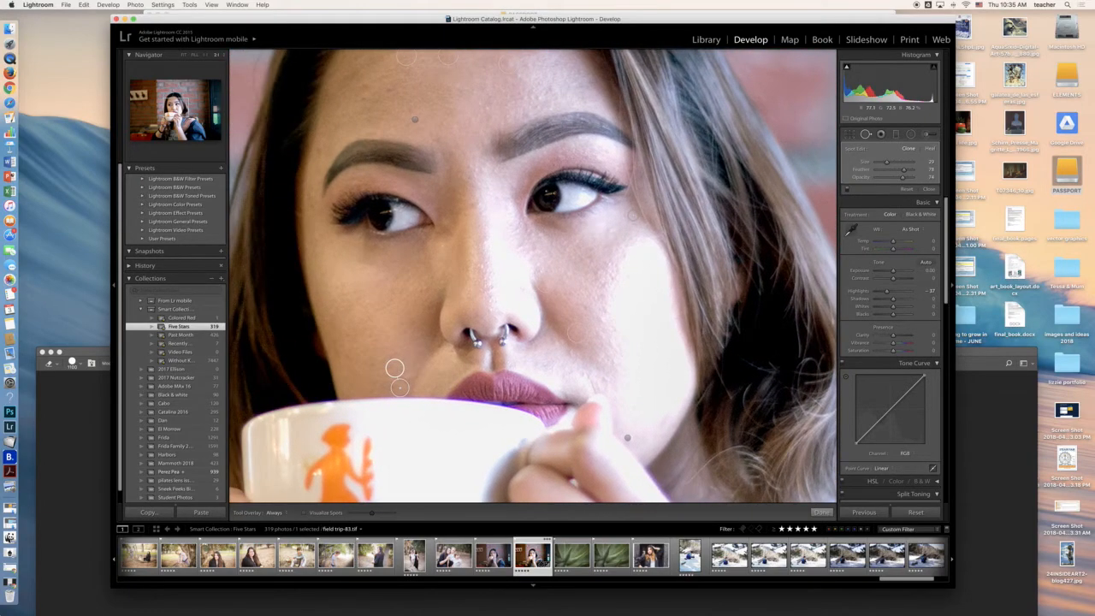
pyautogui.press('z')
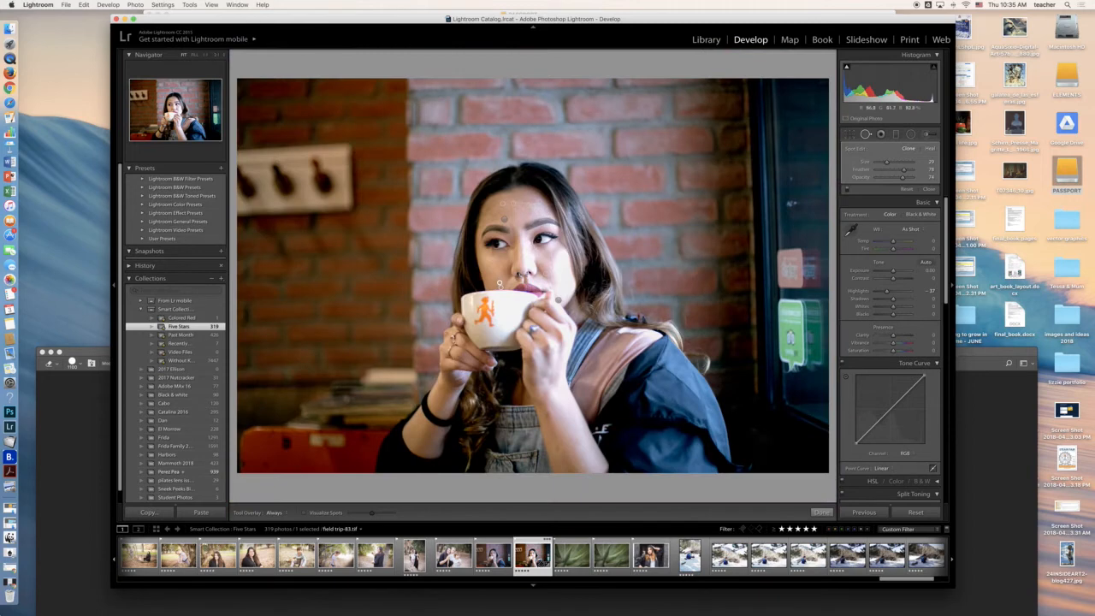
pyautogui.click(935, 190)
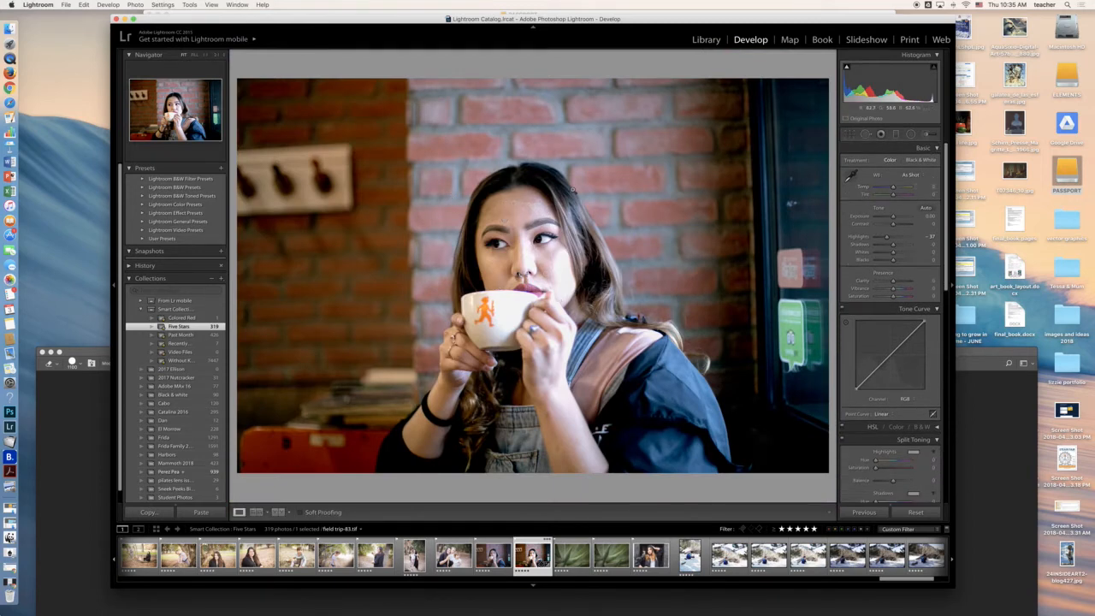
# Compare the retouched face with its original side by side at close zoom
pyautogui.click(572, 218)
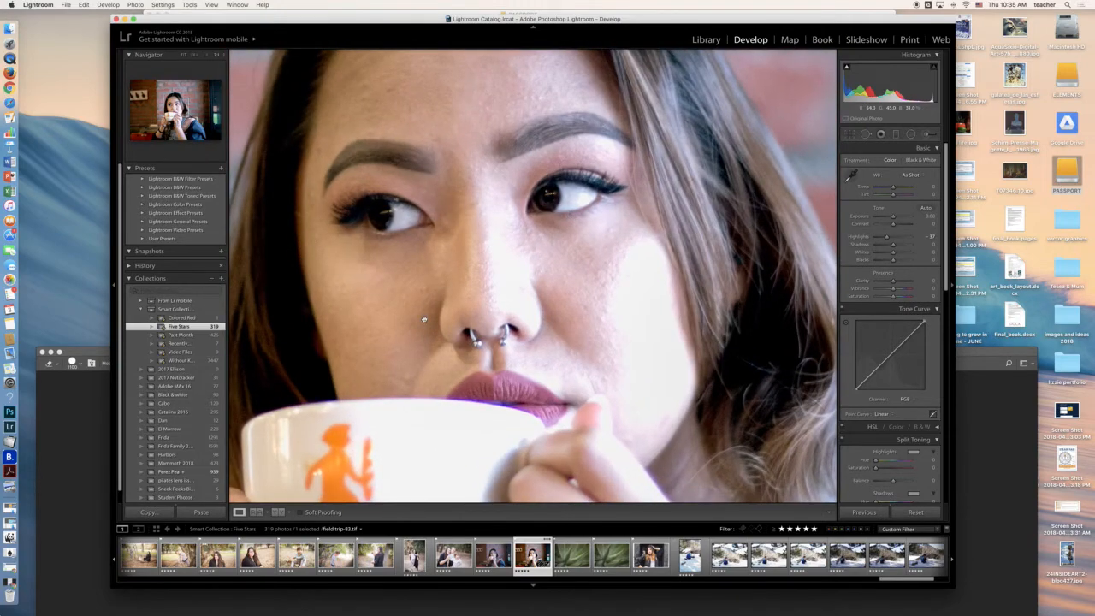
pyautogui.press('y')
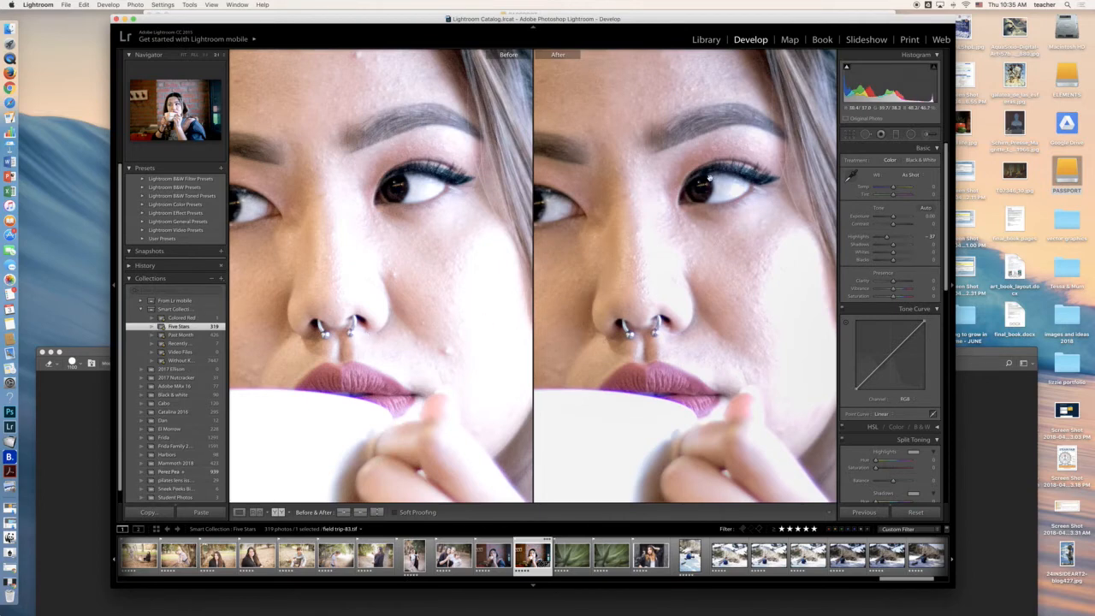
pyautogui.press('y')
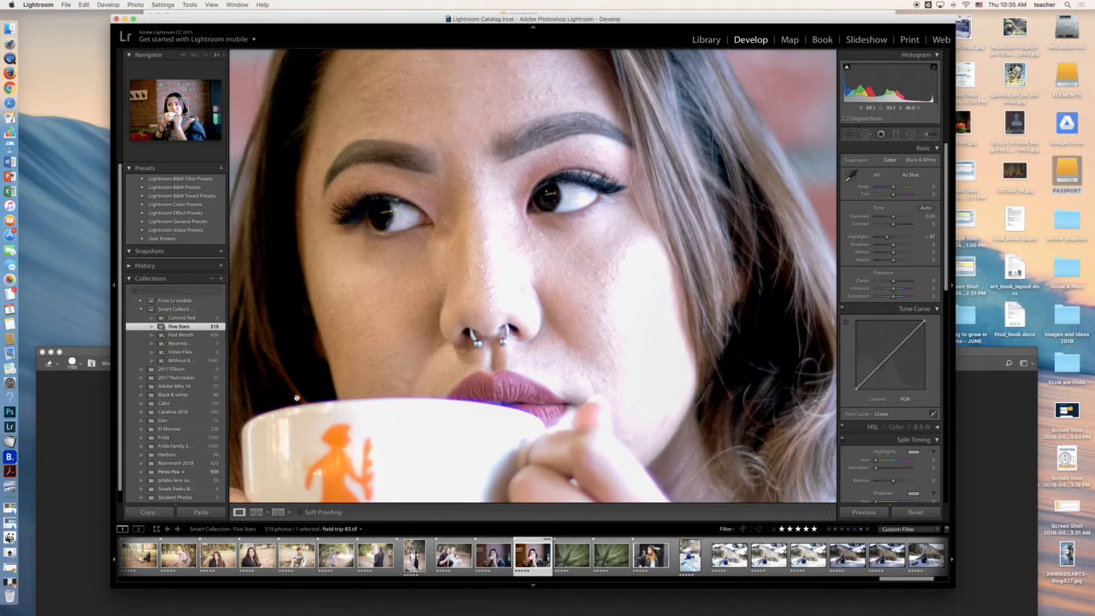
# Open the outdoor portrait of the long-haired woman in black and frame her face
pyautogui.click(268, 572)
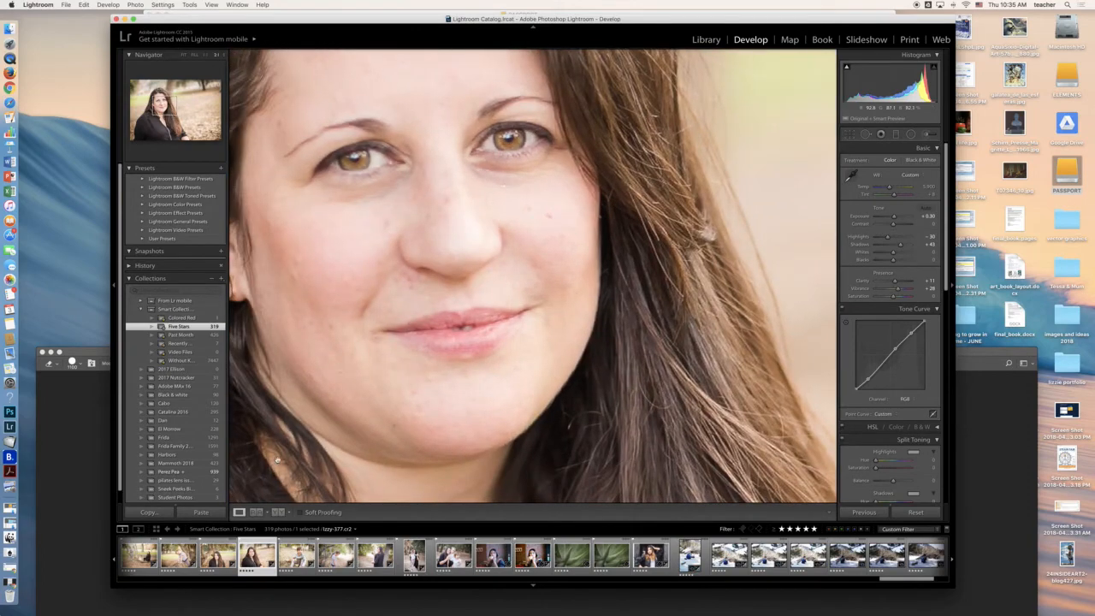
pyautogui.click(222, 571)
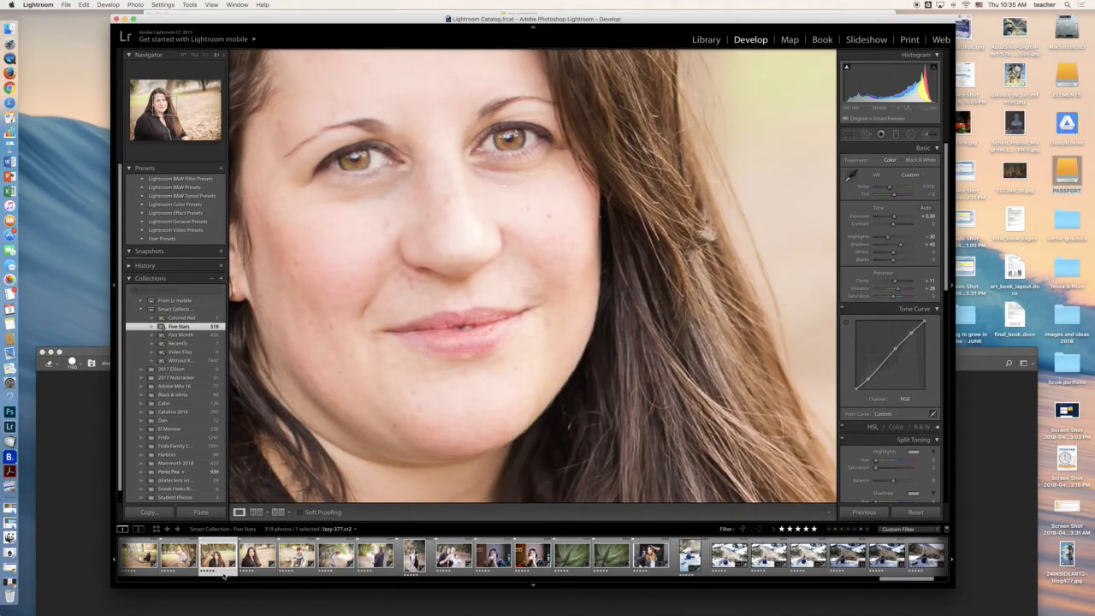
pyautogui.moveTo(648, 393); pyautogui.dragTo(397, 190)
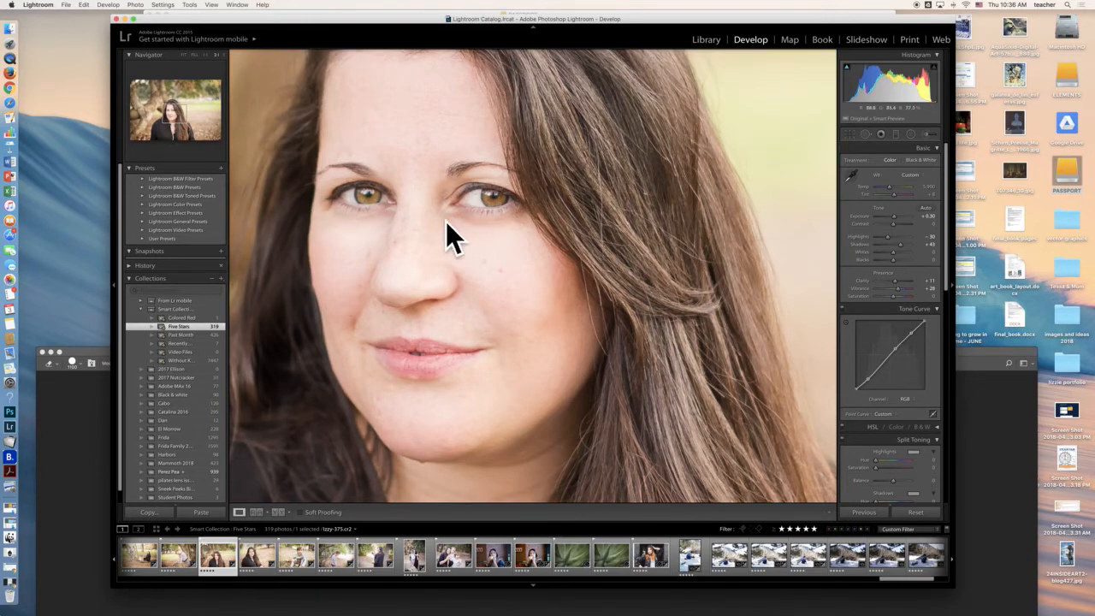
# Delete the existing Spot Removal corrections under both eyes
pyautogui.click(866, 134)
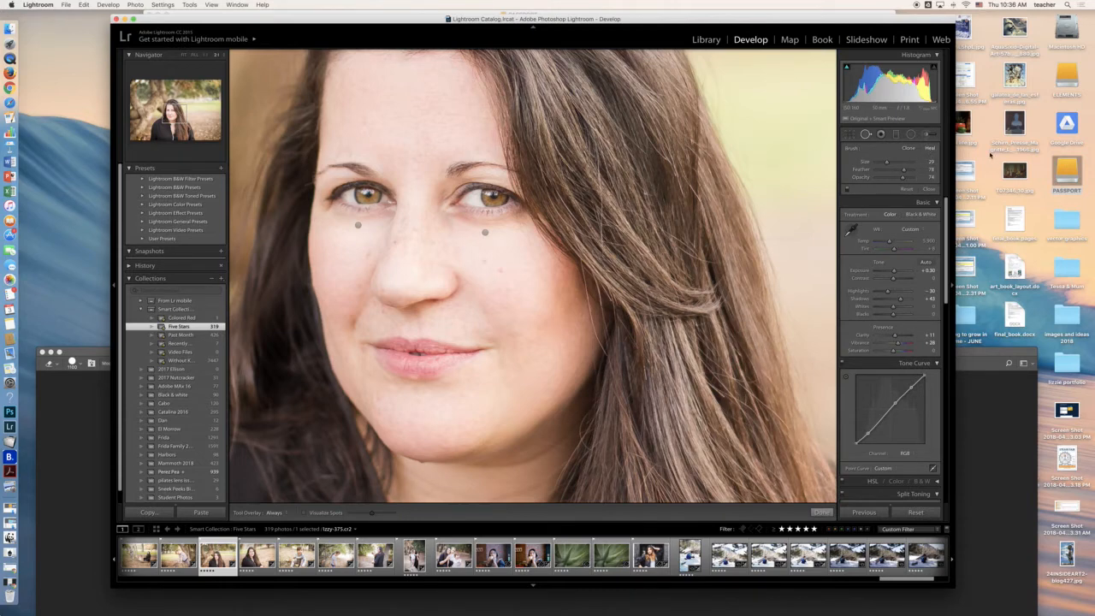
pyautogui.click(484, 232)
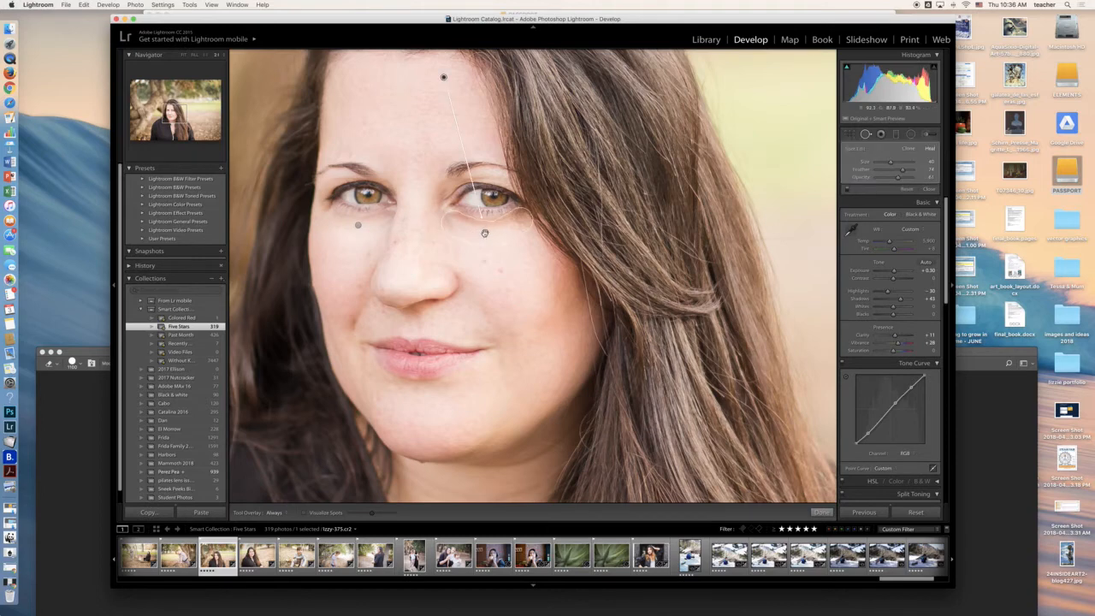
pyautogui.press('Delete')
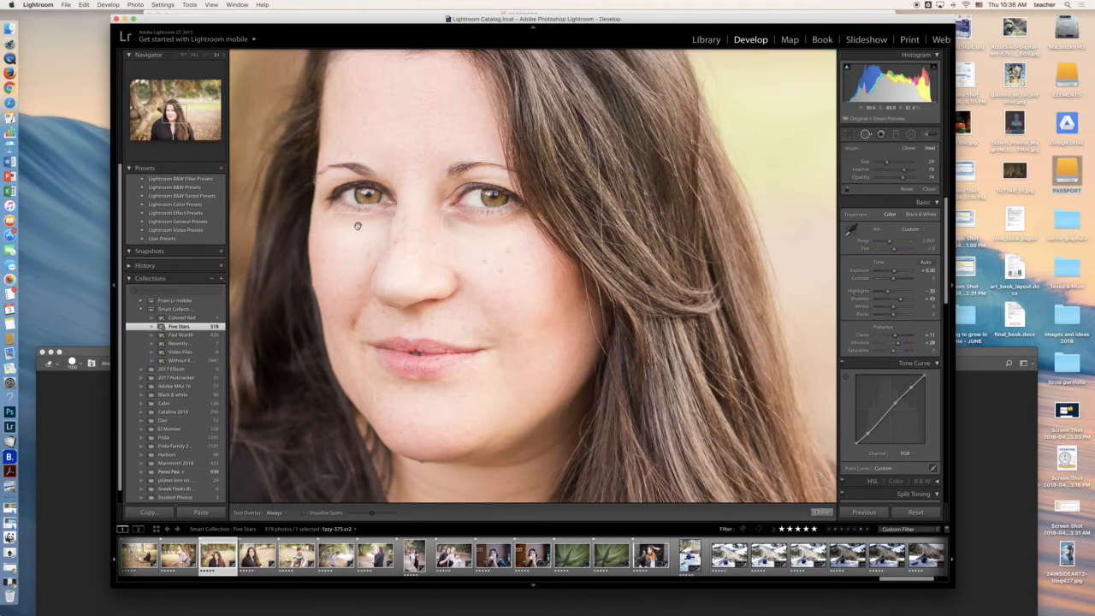
pyautogui.press('super+z')
pyautogui.press('Delete')
# Heal the shadows under both eyes with brushed strokes, sourcing both from the smooth cheek on the hair side
pyautogui.moveTo(445, 217); pyautogui.dragTo(512, 227)
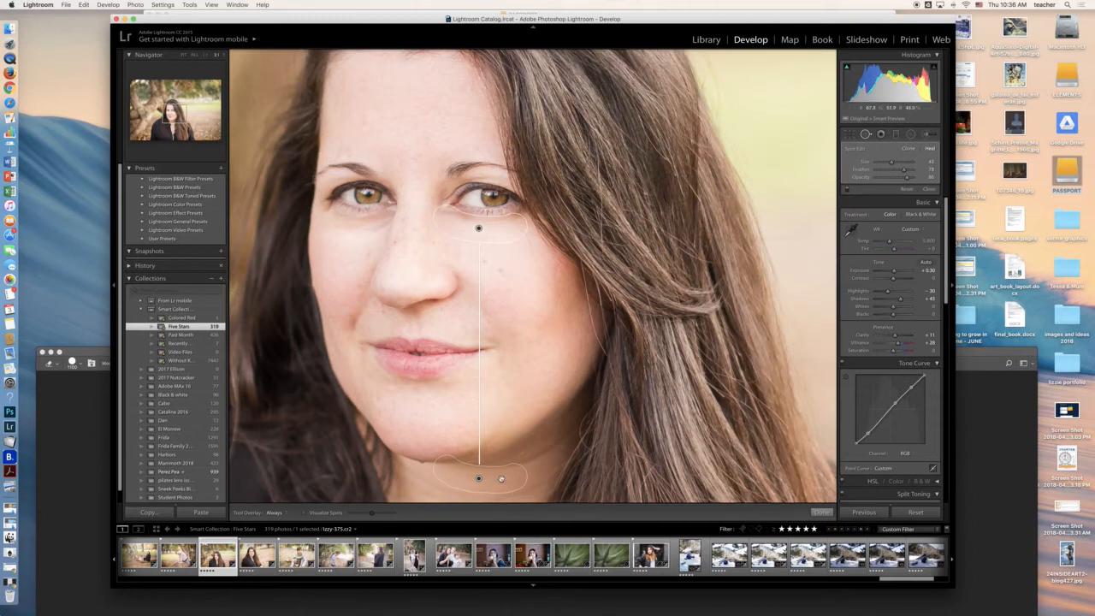
pyautogui.moveTo(501, 478)
pyautogui.mouseDown()
pyautogui.moveTo(574, 438)
pyautogui.moveTo(560, 366)
pyautogui.moveTo(543, 345)
pyautogui.moveTo(545, 315)
pyautogui.mouseUp()
pyautogui.moveTo(382, 222); pyautogui.dragTo(336, 221)
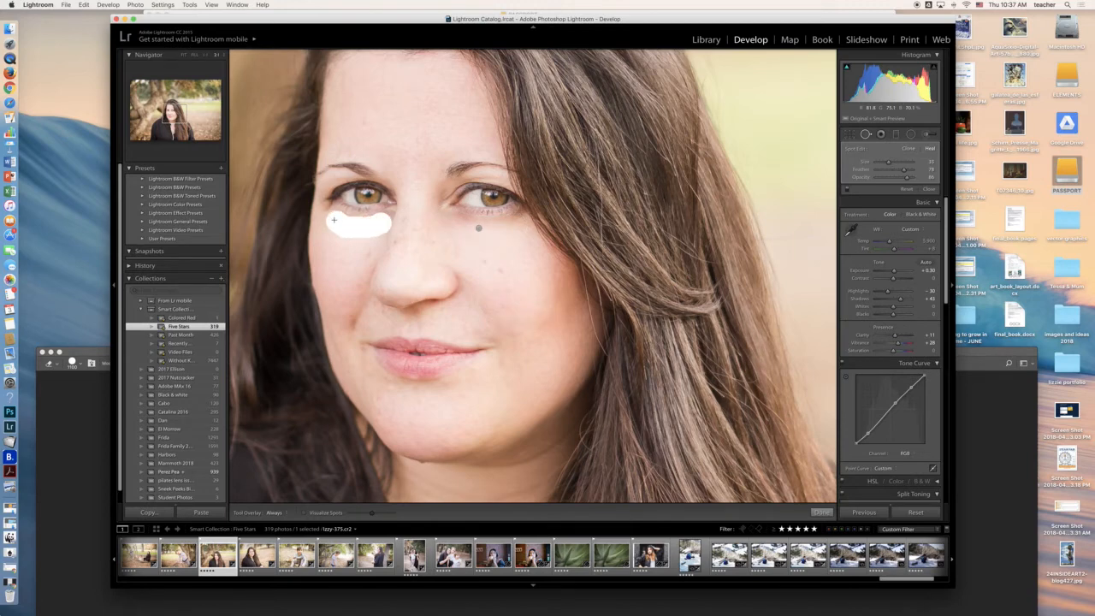
pyautogui.moveTo(334, 220); pyautogui.dragTo(335, 219)
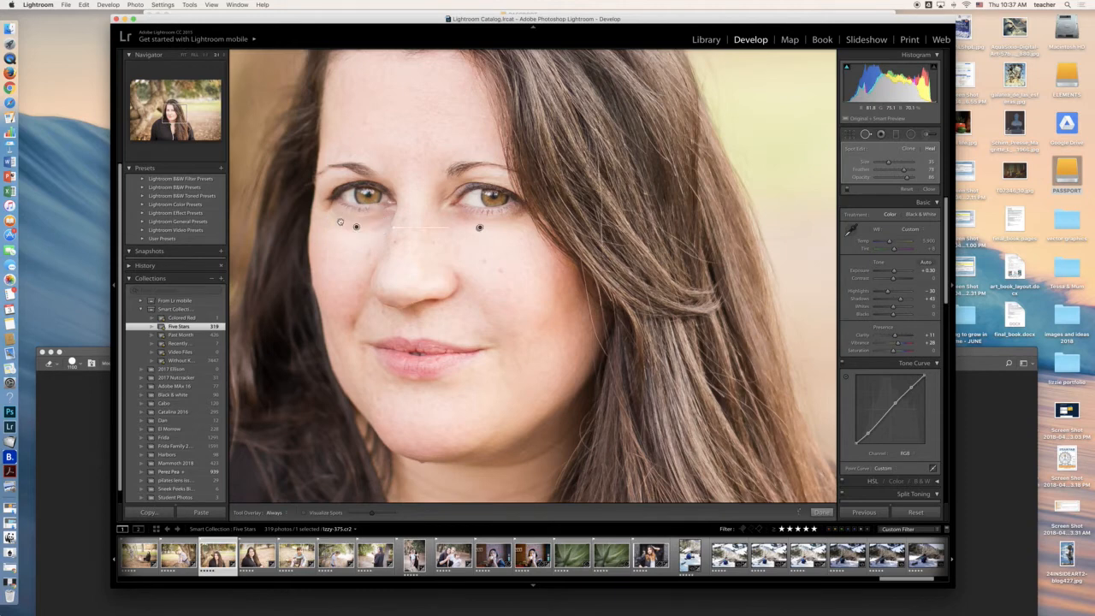
pyautogui.moveTo(480, 228)
pyautogui.mouseDown()
pyautogui.moveTo(480, 248)
pyautogui.moveTo(432, 225)
pyautogui.moveTo(496, 261)
pyautogui.moveTo(511, 292)
pyautogui.mouseUp()
# Heal the dark area below the inner corner of the eye farther from the long hair, using a Size 25 stroke
pyautogui.click(224, 55)
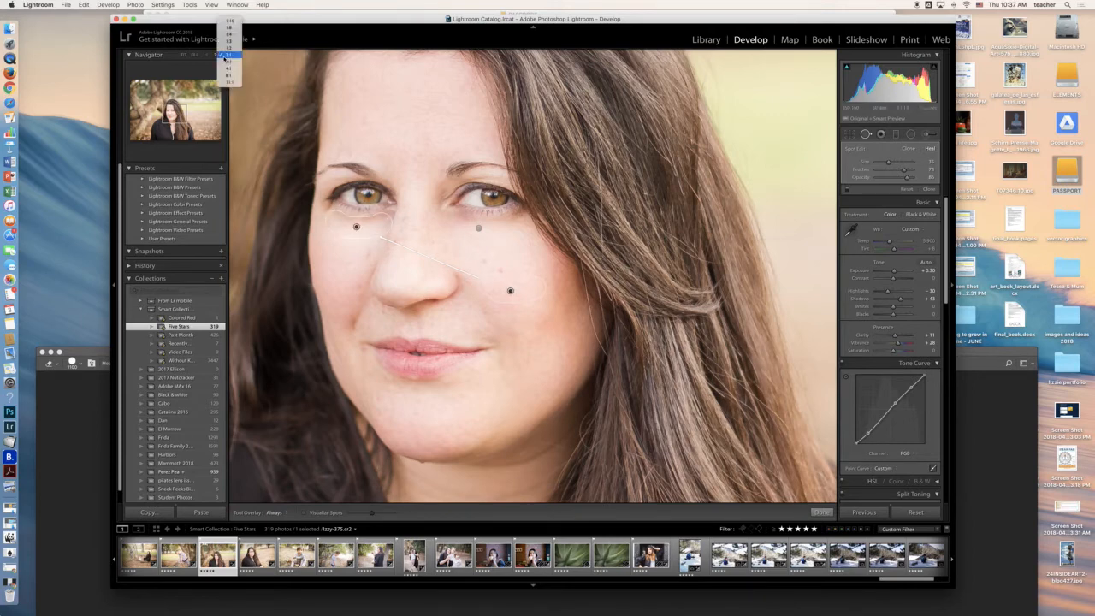
pyautogui.click(231, 75)
pyautogui.moveTo(319, 60)
pyautogui.mouseDown()
pyautogui.moveTo(349, 166)
pyautogui.moveTo(502, 286)
pyautogui.mouseUp()
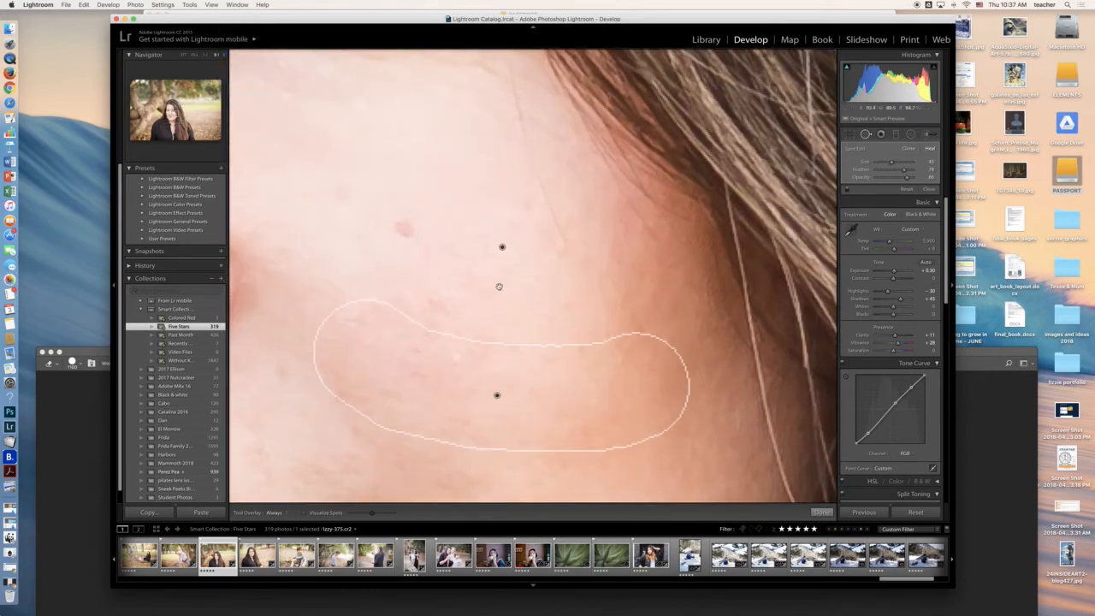
pyautogui.press('super+z')
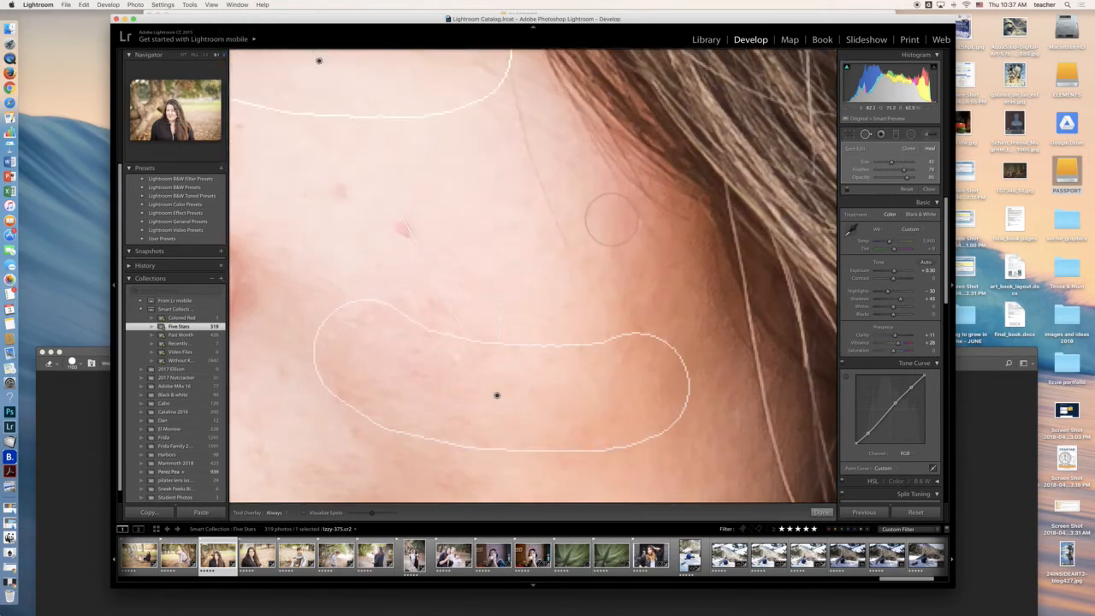
pyautogui.press('space')
pyautogui.moveTo(606, 220)
pyautogui.mouseDown()
pyautogui.moveTo(641, 307)
pyautogui.moveTo(928, 358)
pyautogui.mouseUp()
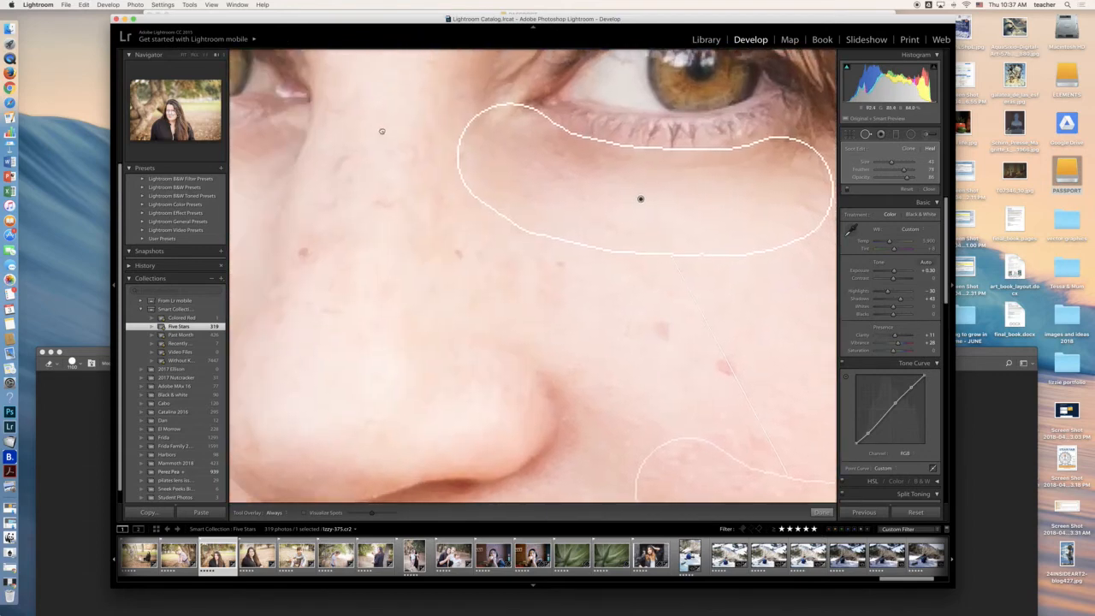
pyautogui.moveTo(382, 122); pyautogui.dragTo(630, 151)
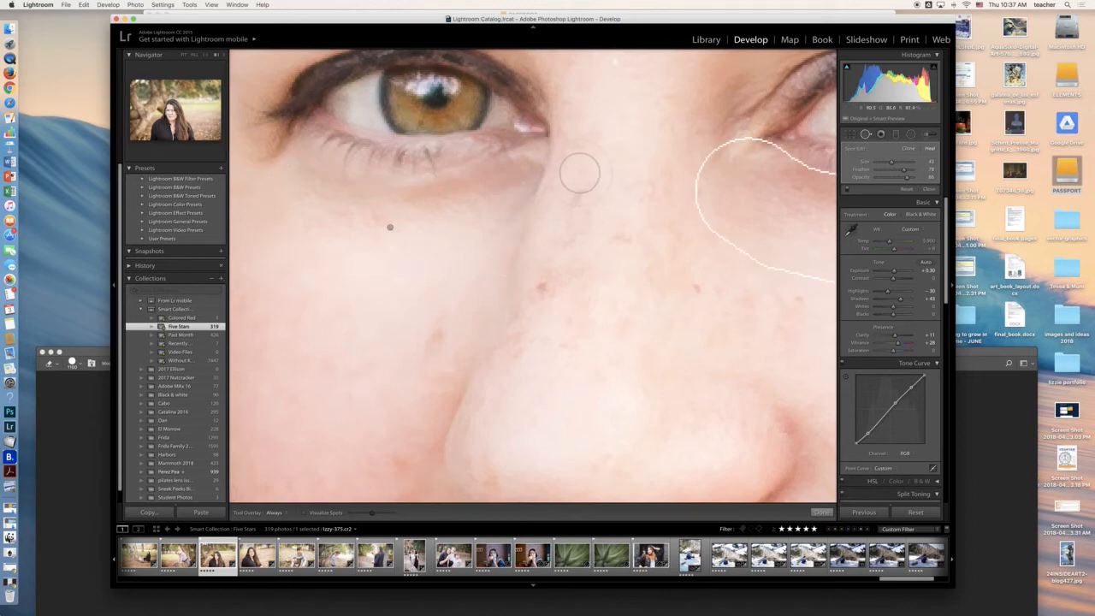
pyautogui.moveTo(522, 168); pyautogui.dragTo(419, 195)
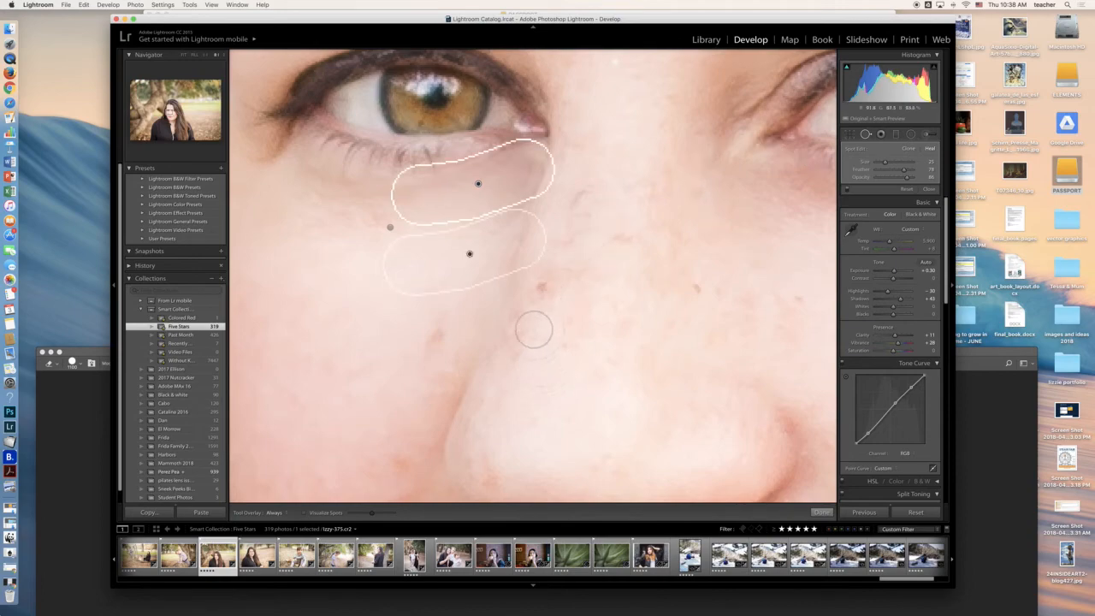
# Move the source of the inner-corner heal farther down onto the cheek, and close Spot Removal
pyautogui.press('super+minus')
pyautogui.press('super+minus')
pyautogui.press('super+minus')
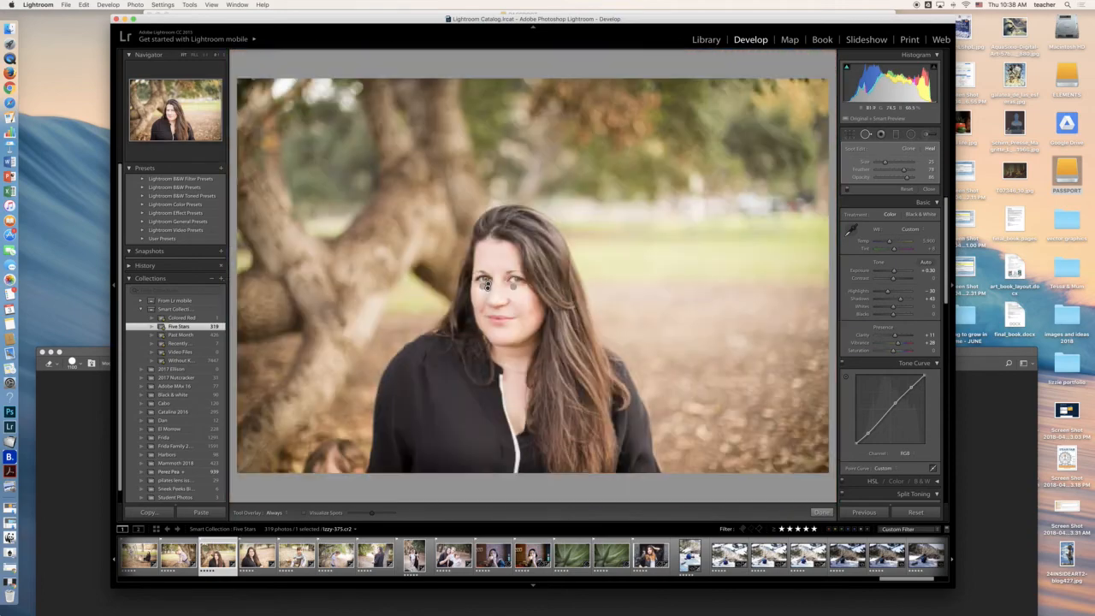
pyautogui.press('super+equal')
pyautogui.press('super+equal')
pyautogui.press('super+equal')
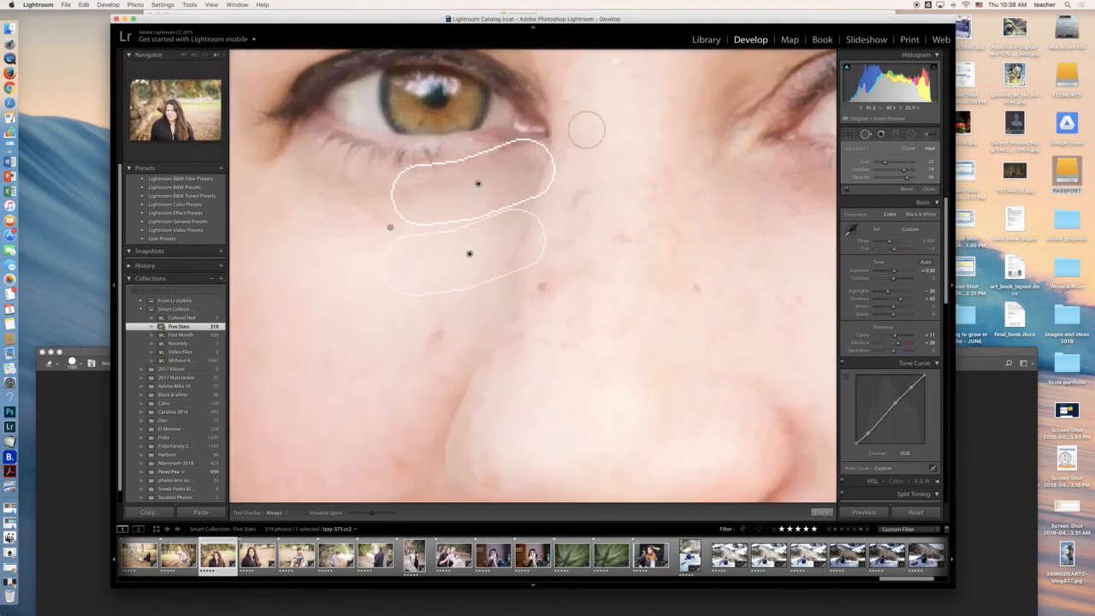
pyautogui.click(224, 56)
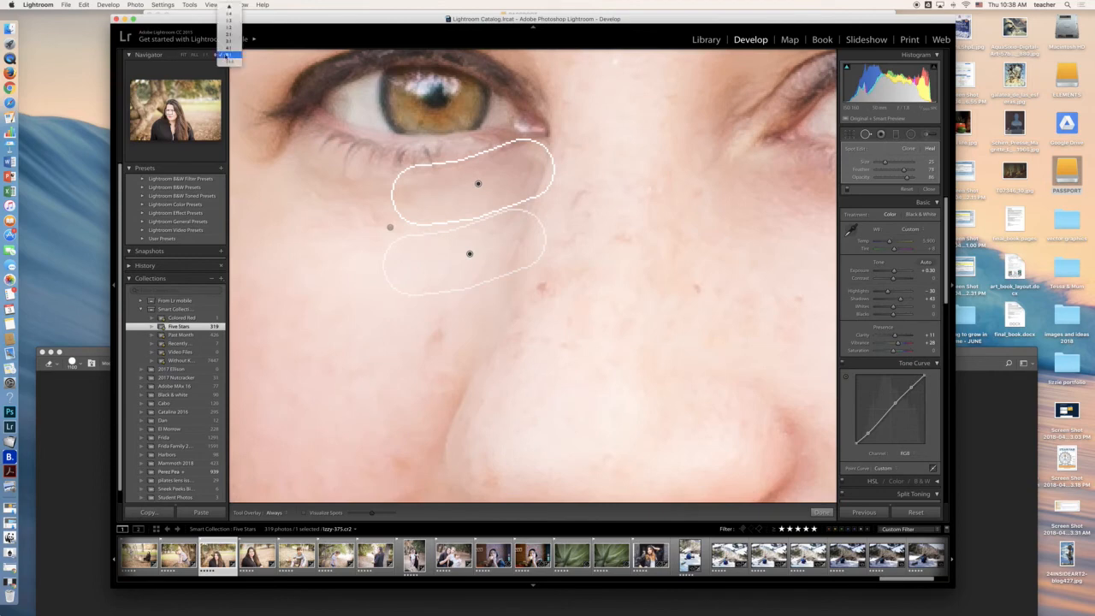
pyautogui.click(226, 49)
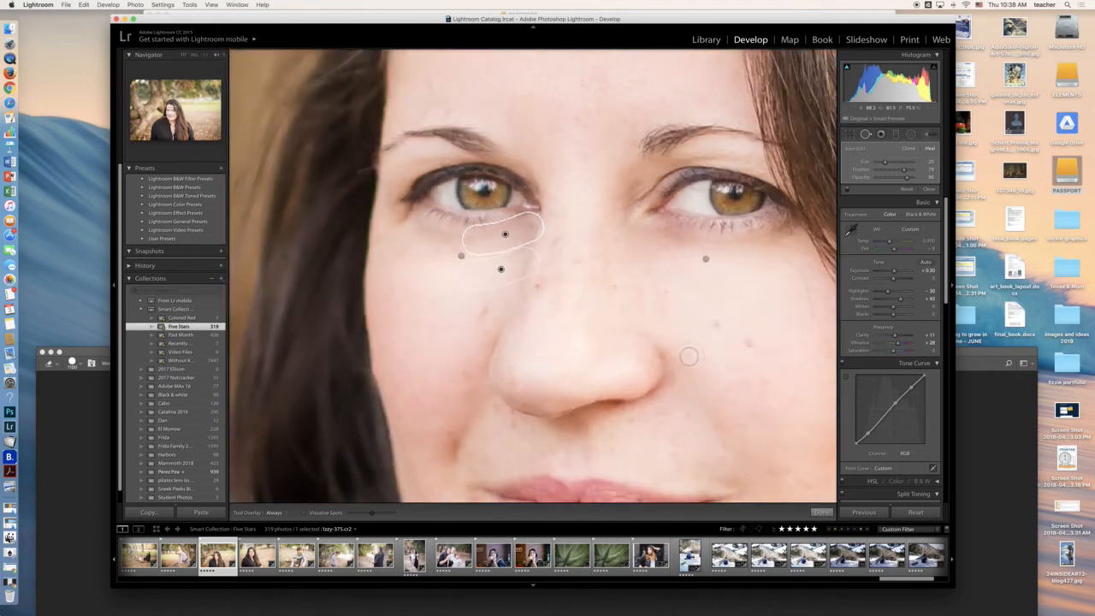
pyautogui.moveTo(767, 349); pyautogui.dragTo(635, 322)
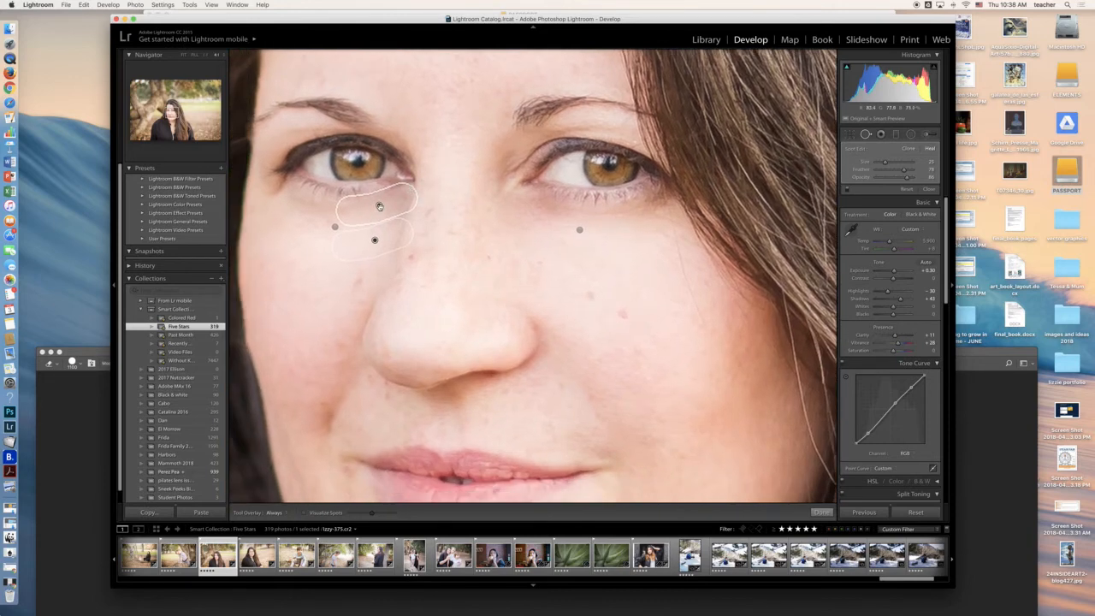
pyautogui.moveTo(388, 242)
pyautogui.mouseDown()
pyautogui.moveTo(373, 262)
pyautogui.moveTo(340, 266)
pyautogui.mouseUp()
pyautogui.click(929, 189)
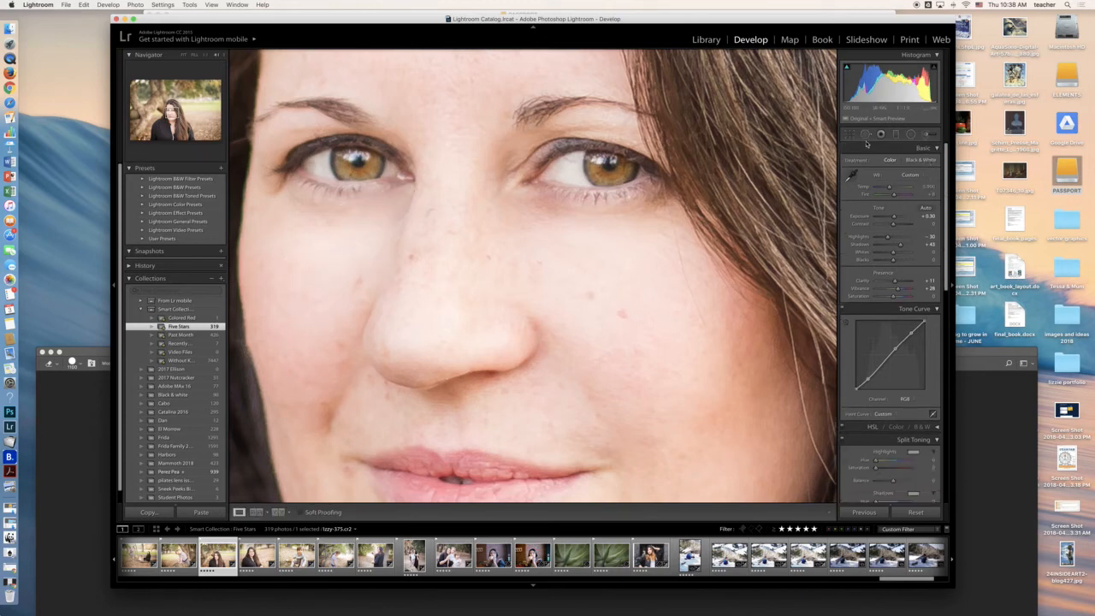
# Reopen Spot Removal in Clone mode with Size 25 and clone over the blemishes on both cheeks
pyautogui.click(866, 135)
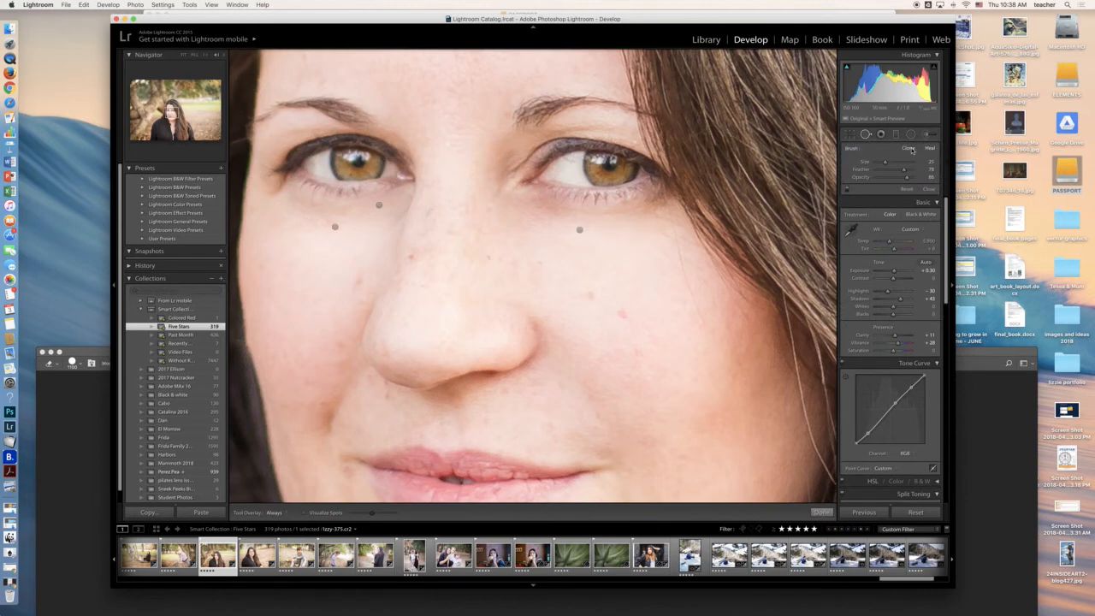
pyautogui.click(910, 150)
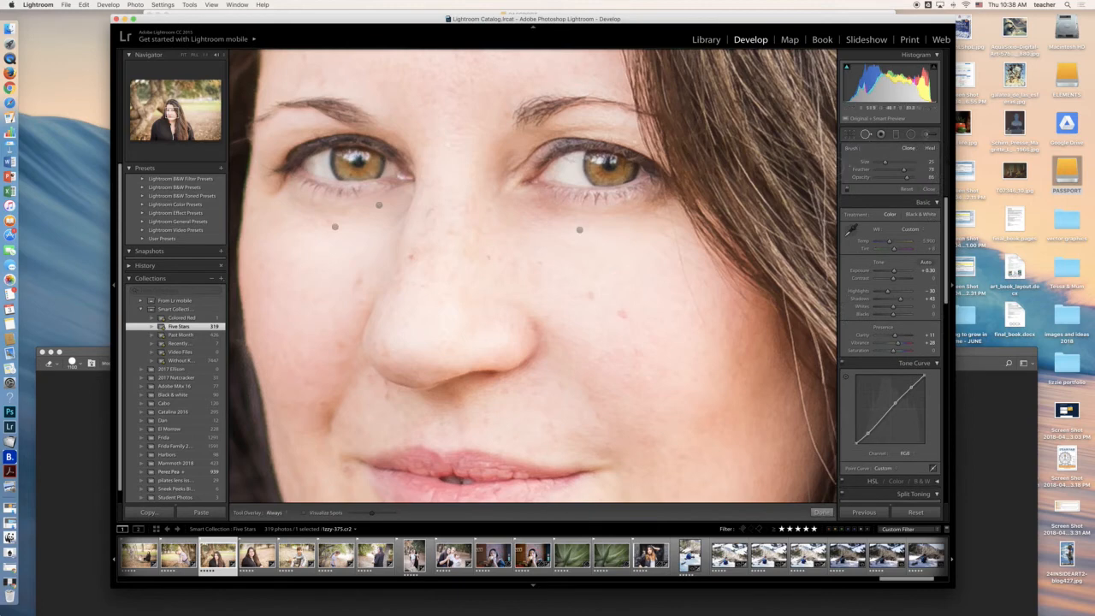
pyautogui.click(619, 313)
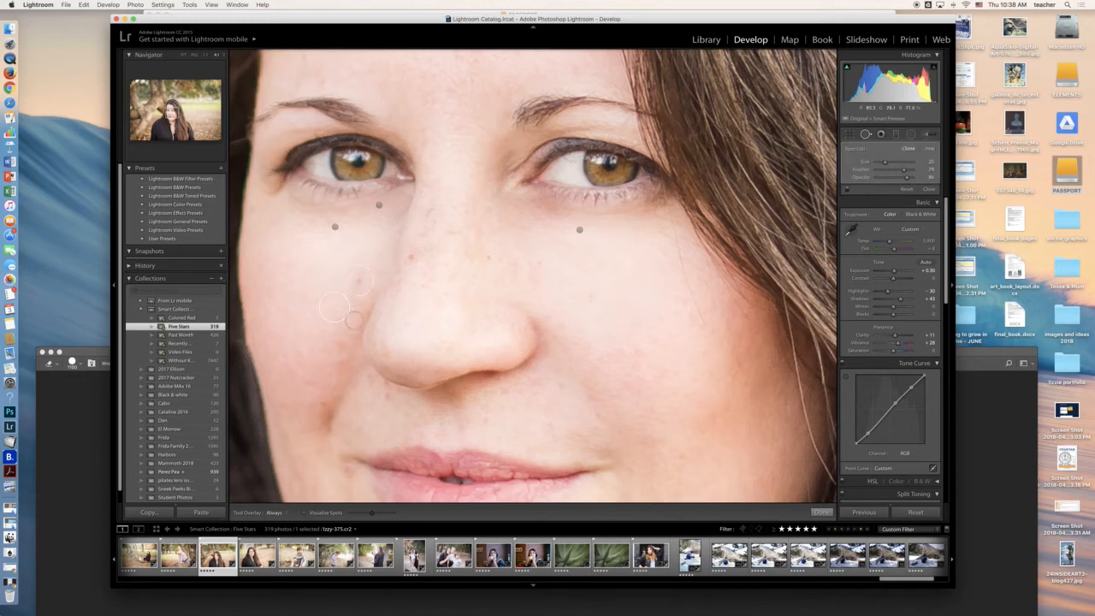
pyautogui.click(339, 347)
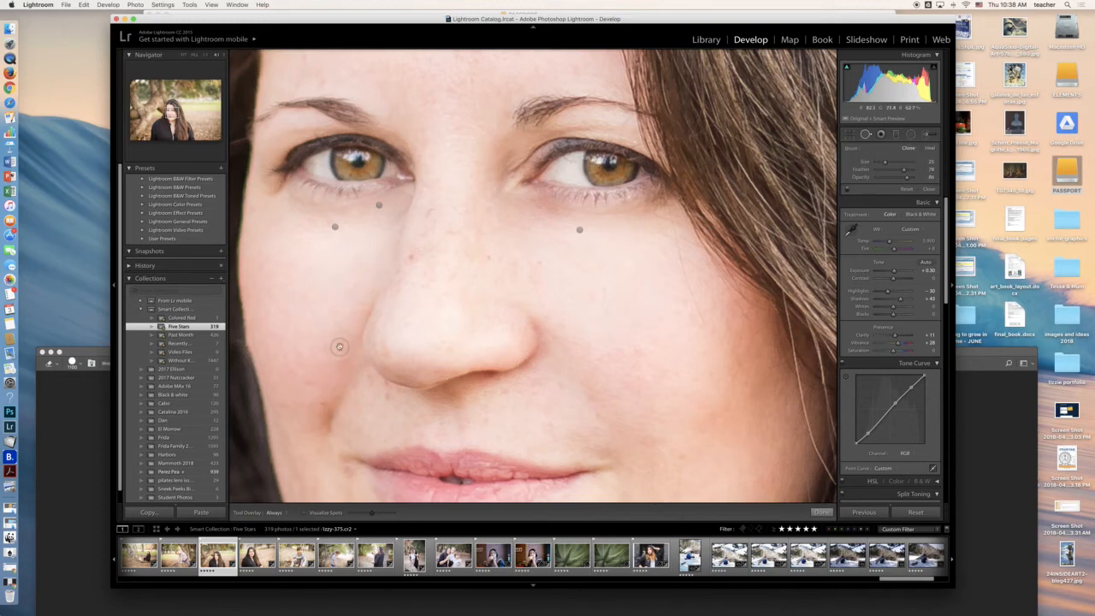
# Clone over the spots beside the nostril and on the side of the nose, using nearby clean skin as sources, and close Spot Removal
pyautogui.click(387, 401)
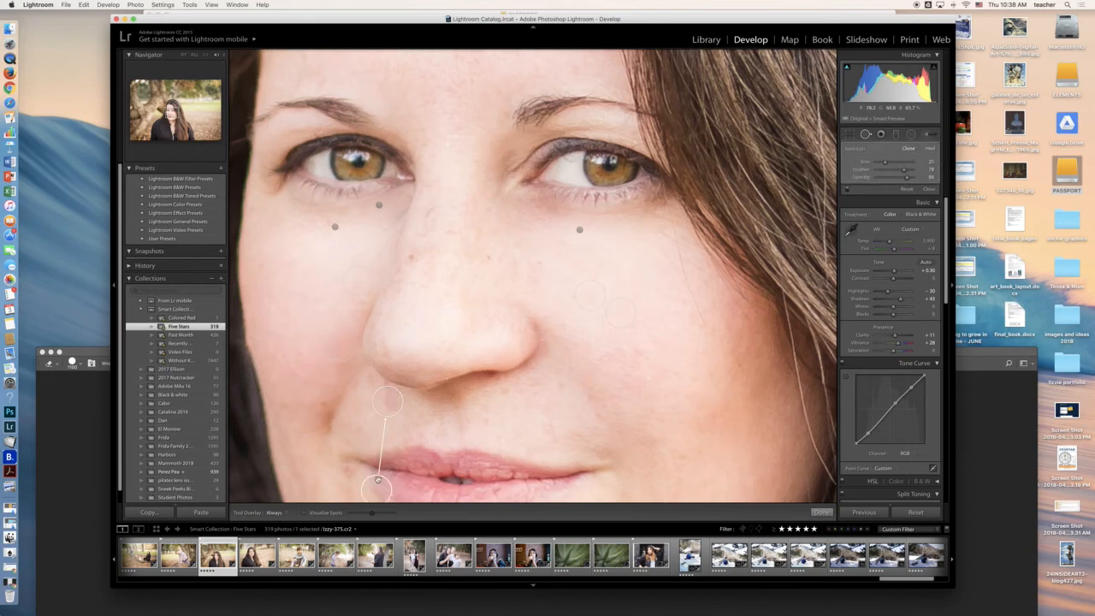
pyautogui.moveTo(378, 480); pyautogui.dragTo(366, 421)
pyautogui.click(415, 256)
pyautogui.moveTo(420, 219); pyautogui.dragTo(442, 243)
pyautogui.click(929, 188)
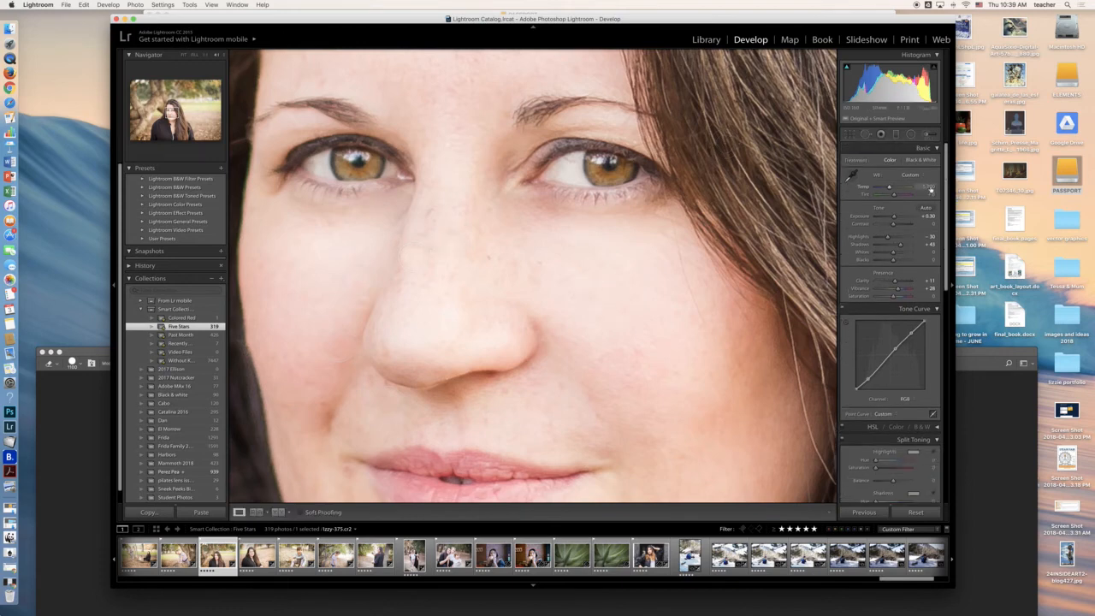
# Show the outdoor portrait's before and after versions side by side and open the Adjustment Brush with its edit pins shown
pyautogui.press('y')
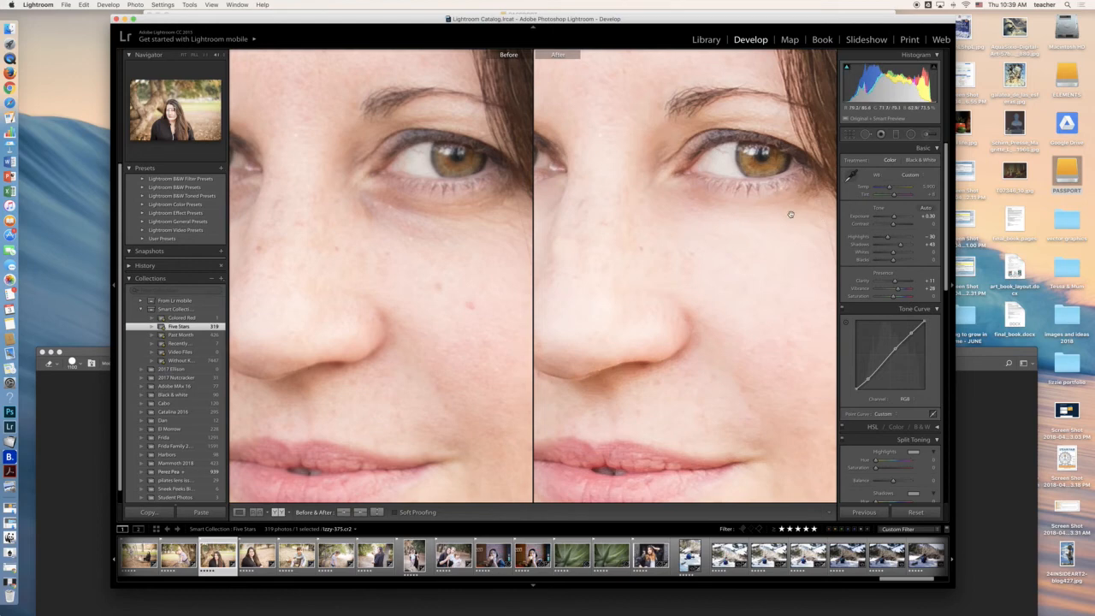
pyautogui.click(929, 134)
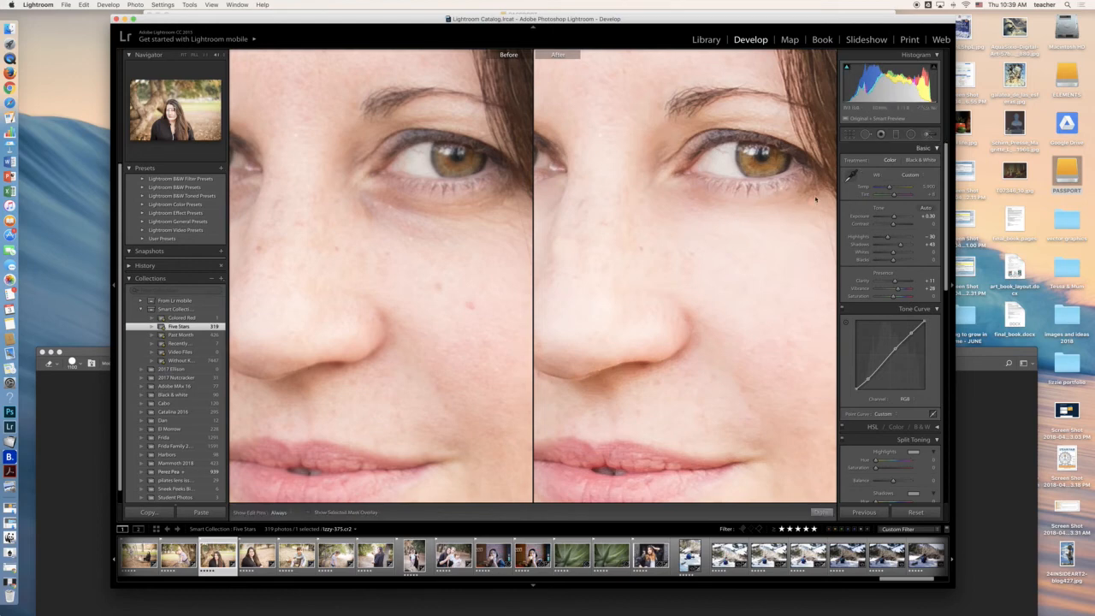
pyautogui.press('h')
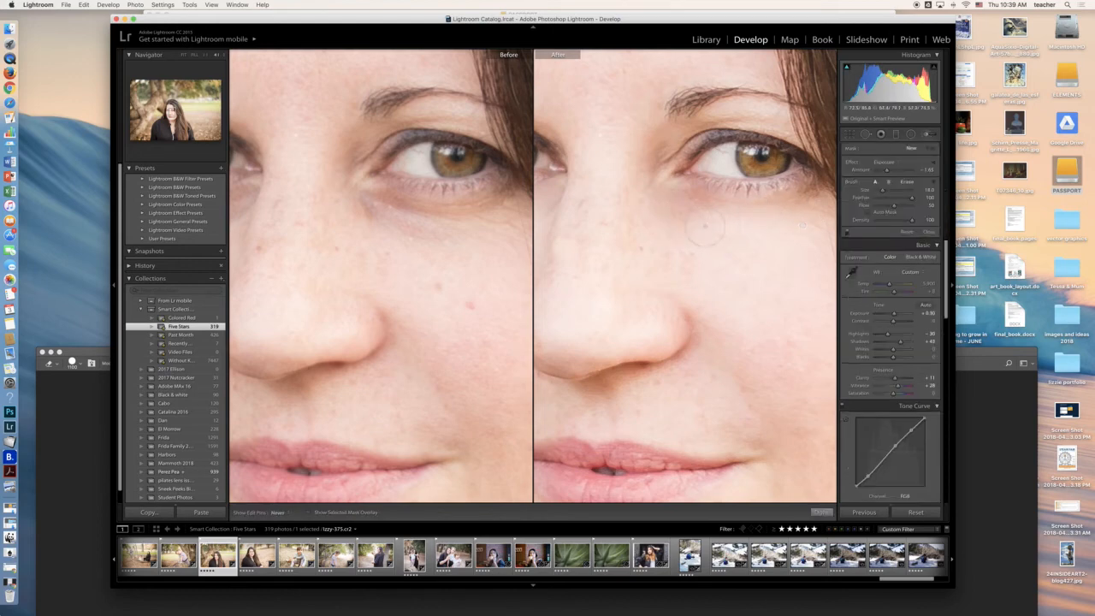
pyautogui.press('h')
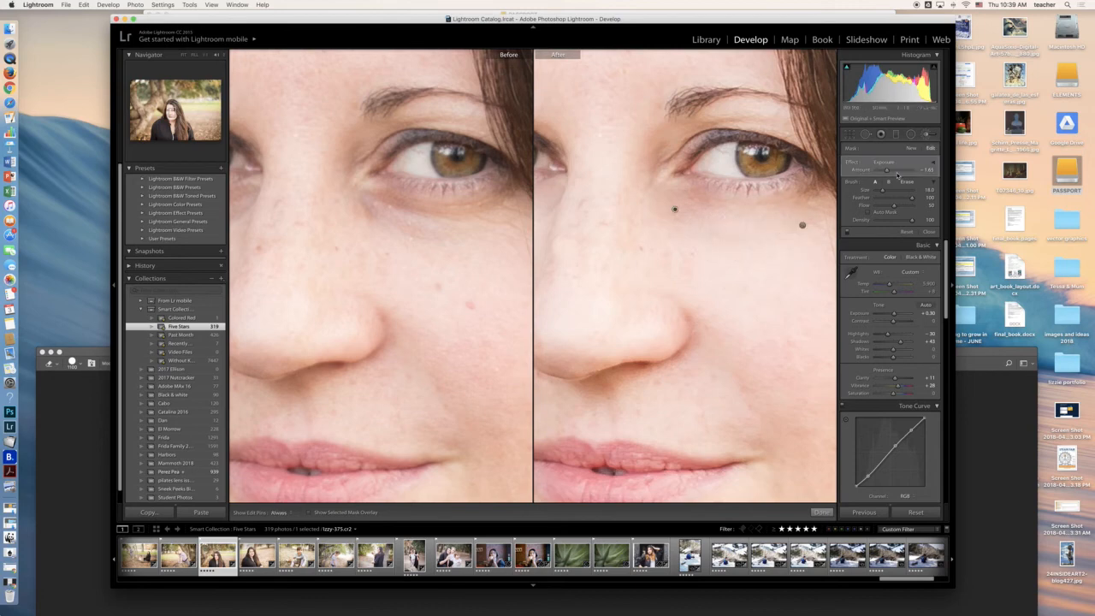
# Try the under-eye brush adjustment with its exposure Amount at 4.00 and at -0.18
pyautogui.moveTo(887, 170); pyautogui.dragTo(910, 171)
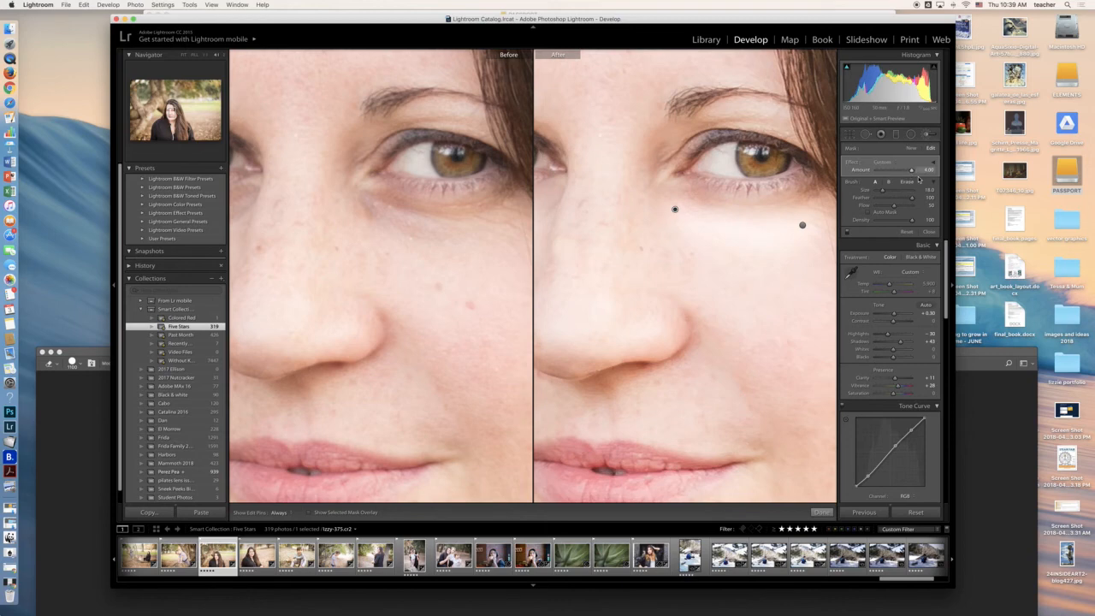
pyautogui.moveTo(920, 178); pyautogui.dragTo(894, 181)
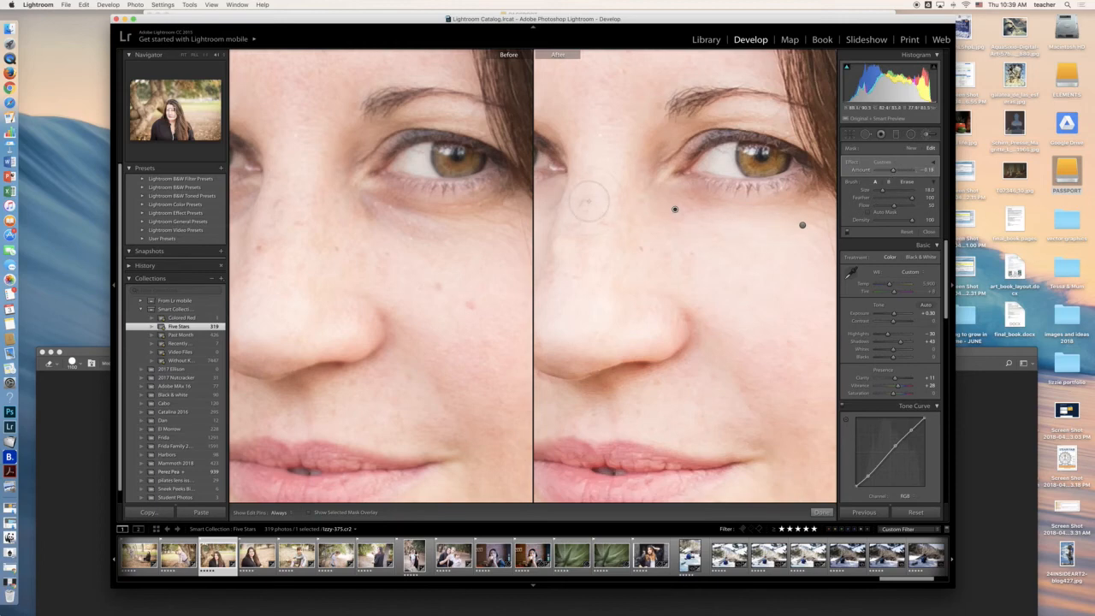
# Return to the single-image view and reduce the Adjustment Brush Size to 8.0
pyautogui.press('y')
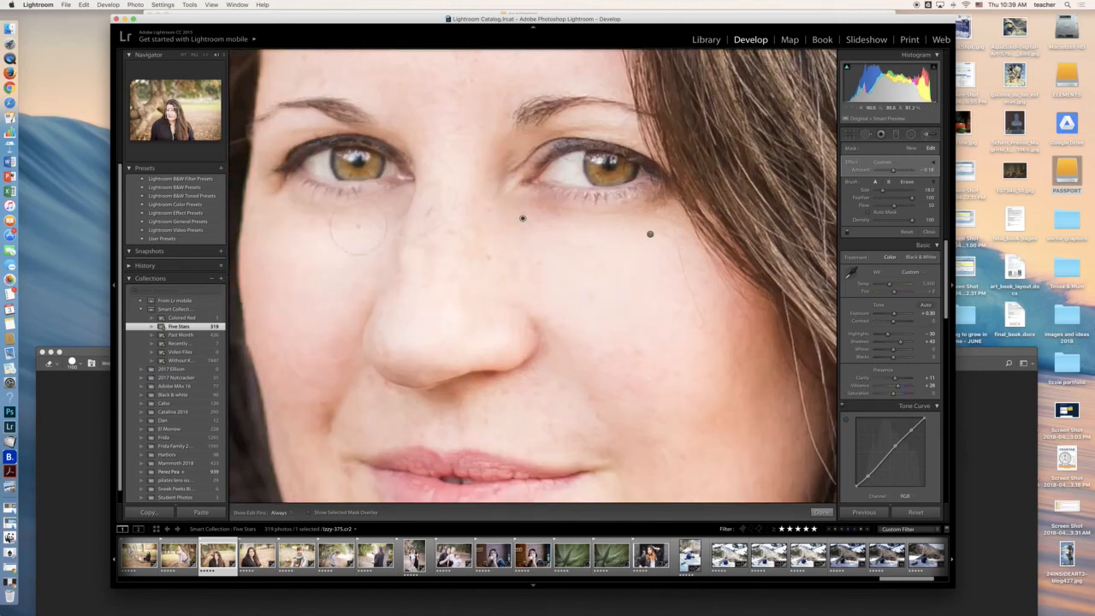
pyautogui.press('[')
pyautogui.press('[')
pyautogui.press('[')
pyautogui.press('[')
pyautogui.press('[')
pyautogui.press('[')
pyautogui.press('[')
pyautogui.press('[')
pyautogui.press('[')
# Set the under-eye adjustment's exposure Amount to about 0.9, check it against the original, and close the Adjustment Brush
pyautogui.press('h')
pyautogui.press('h')
pyautogui.moveTo(895, 171); pyautogui.dragTo(898, 173)
pyautogui.press('y')
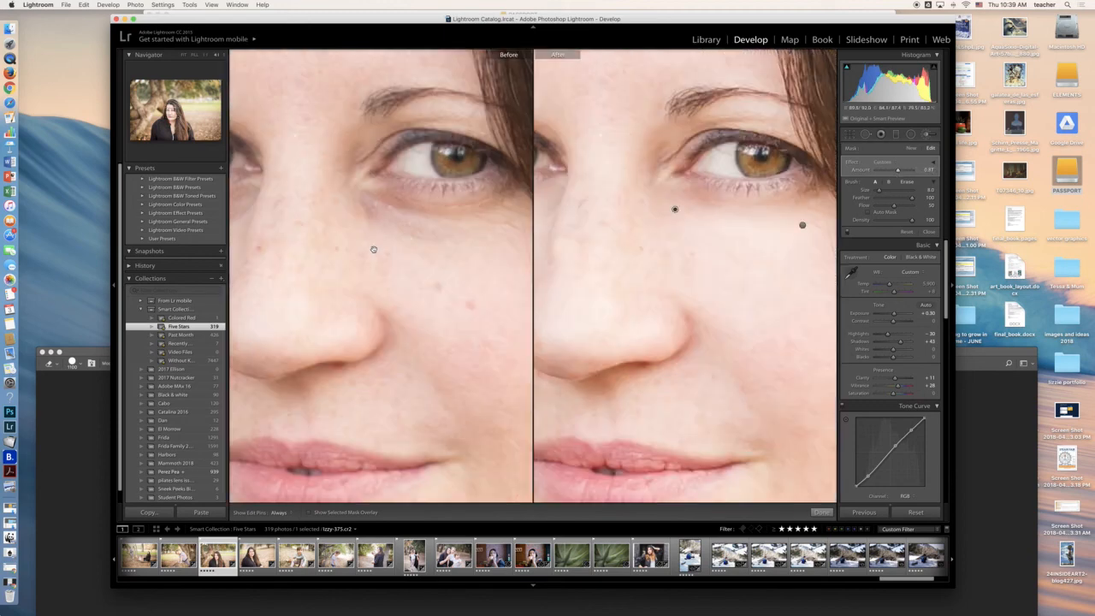
pyautogui.press('y')
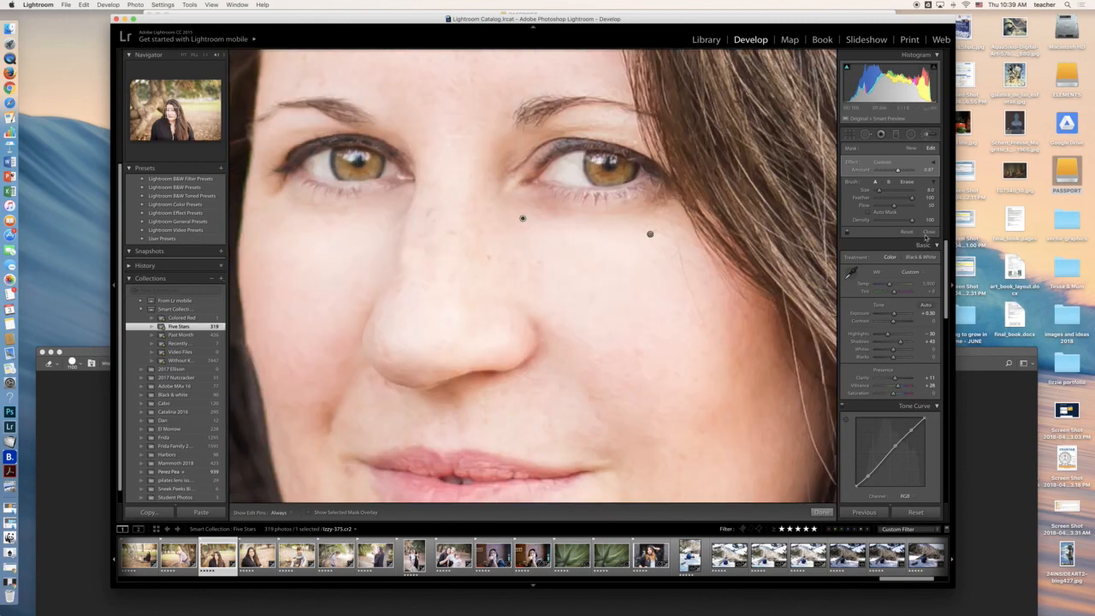
pyautogui.click(929, 232)
# Compare the retouched eye, cheek and mouth areas side by side with the original, ending on the whole photo
pyautogui.press('y')
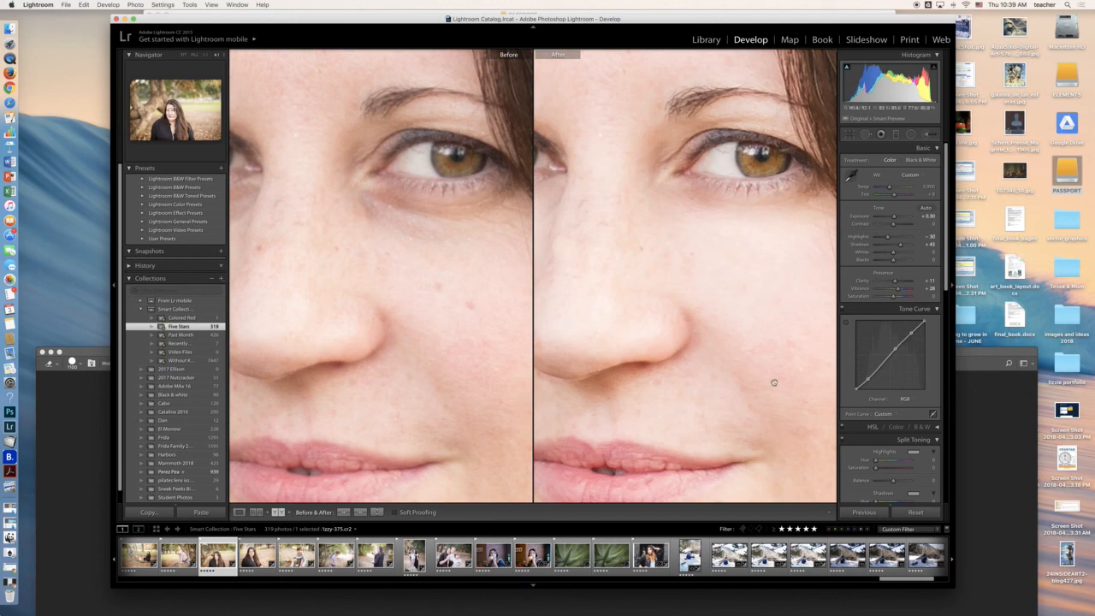
pyautogui.moveTo(760, 357); pyautogui.dragTo(702, 254)
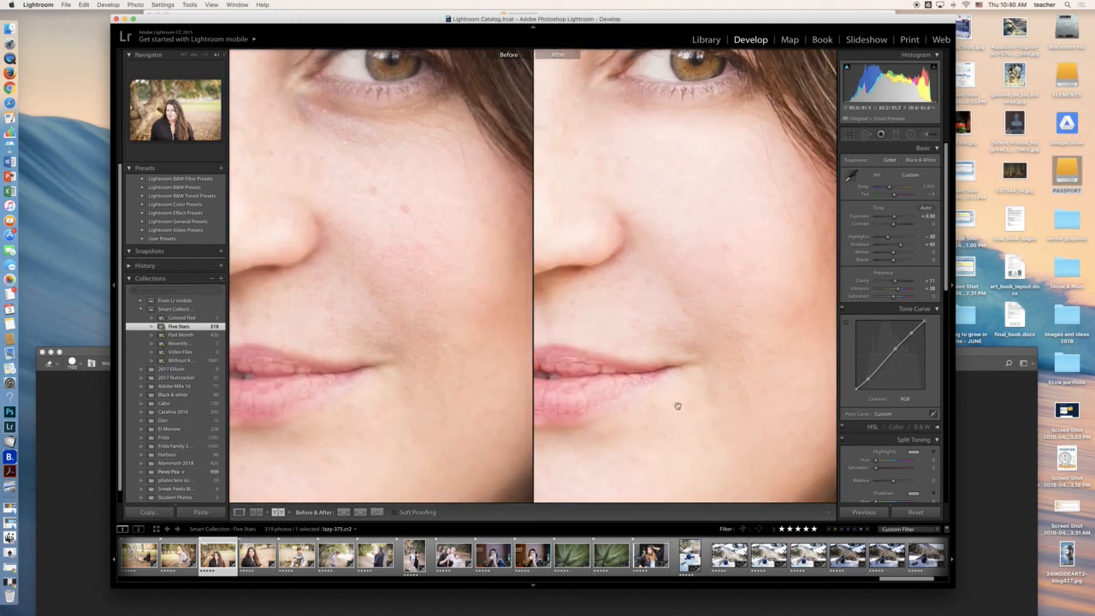
pyautogui.moveTo(699, 221); pyautogui.dragTo(734, 323)
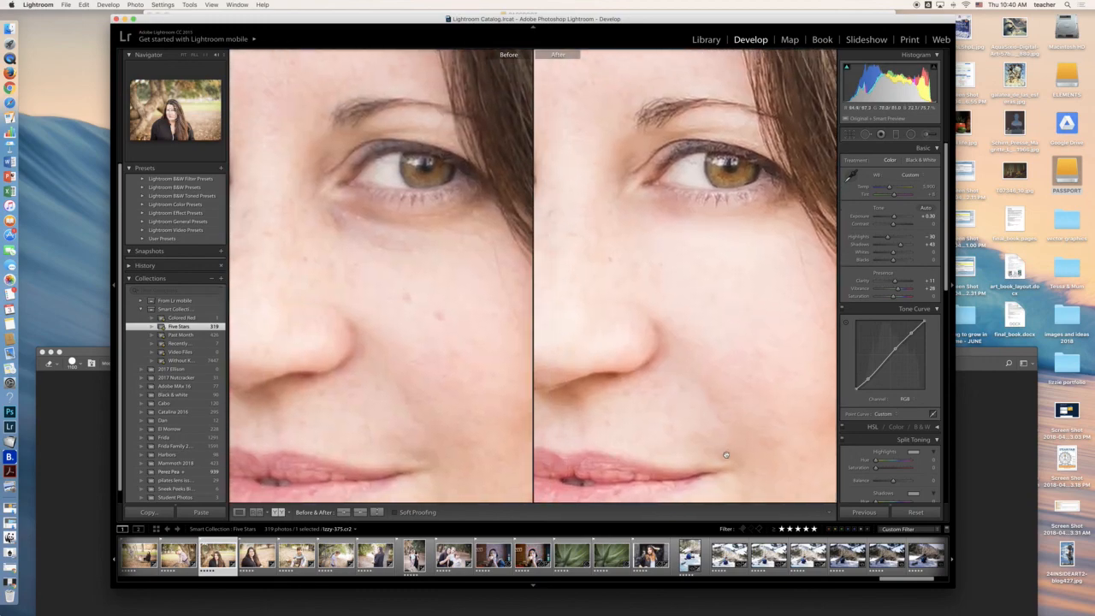
pyautogui.click(694, 422)
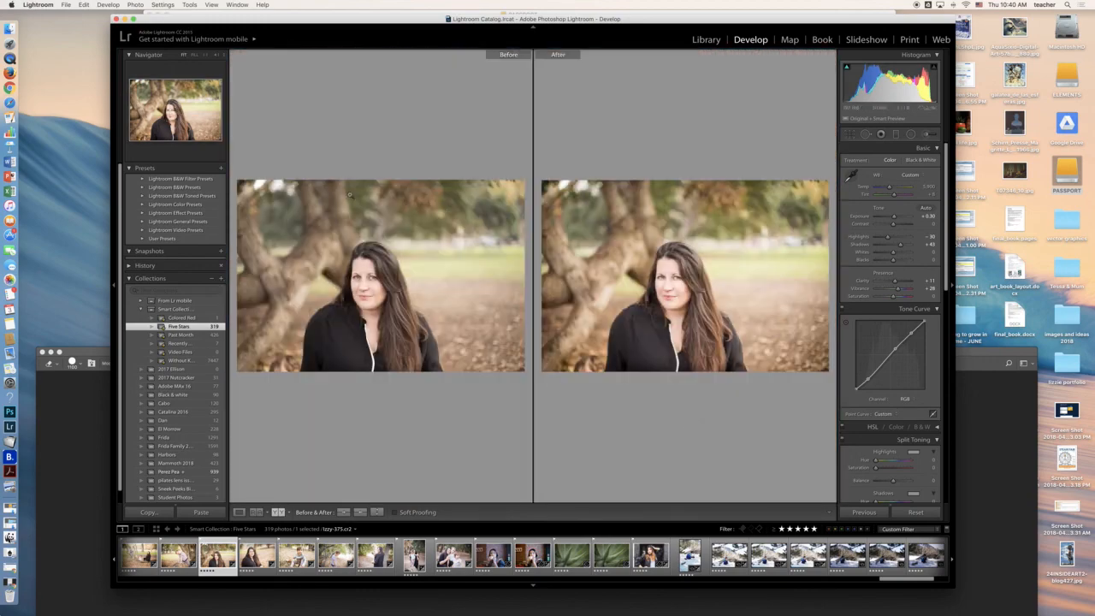
# Open the café portrait of the woman drinking from a cup, return to the single-image view, and move the window slightly
pyautogui.click(533, 568)
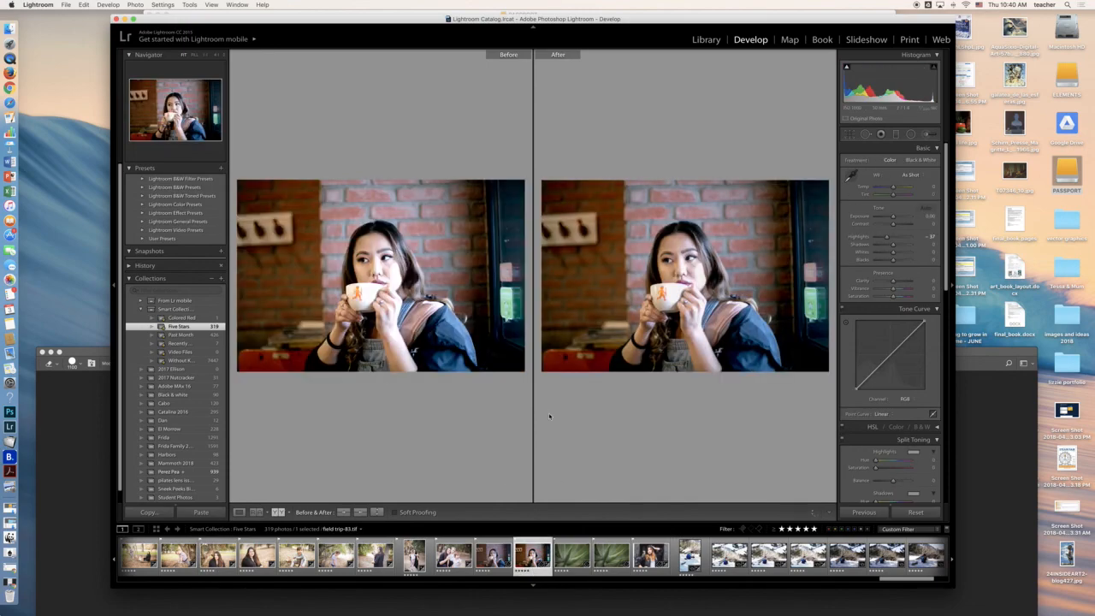
pyautogui.press('y')
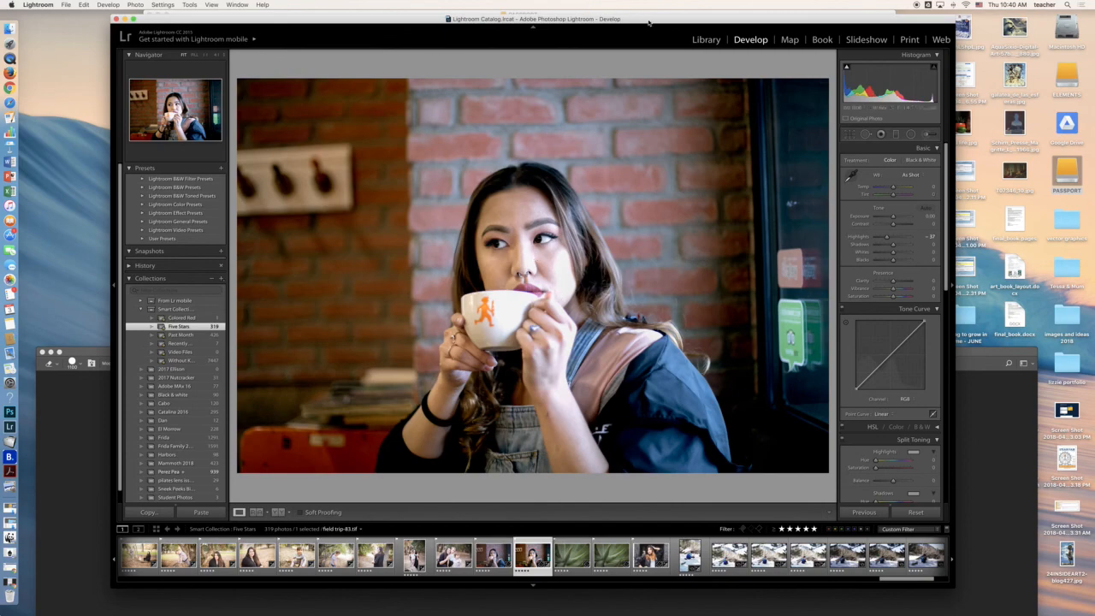
pyautogui.moveTo(650, 20)
pyautogui.mouseDown()
pyautogui.moveTo(631, 32)
pyautogui.moveTo(710, 49)
pyautogui.moveTo(660, 31)
pyautogui.mouseUp()
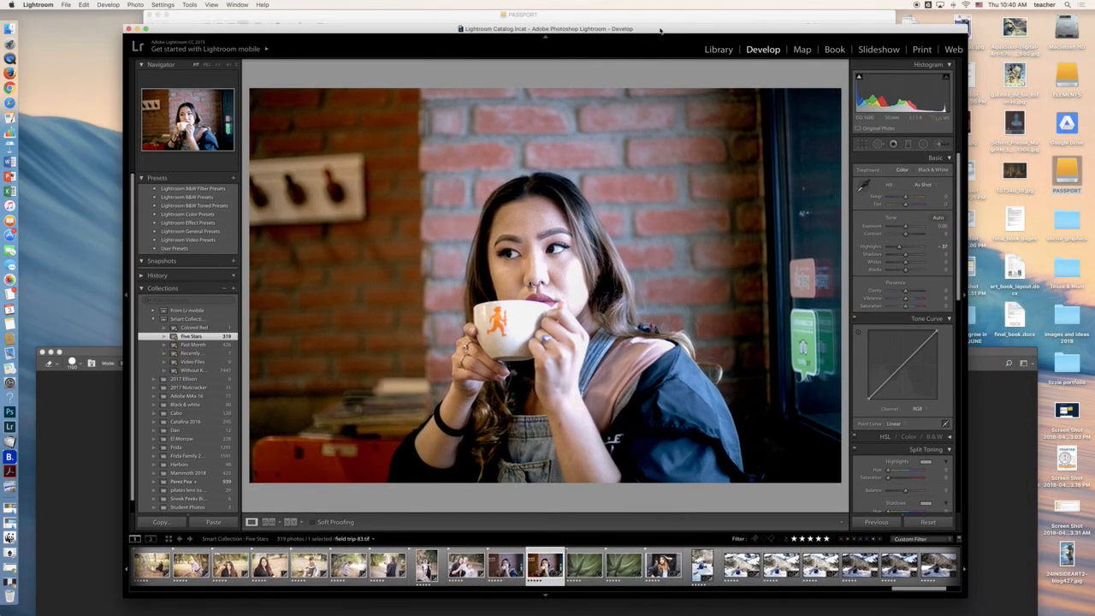